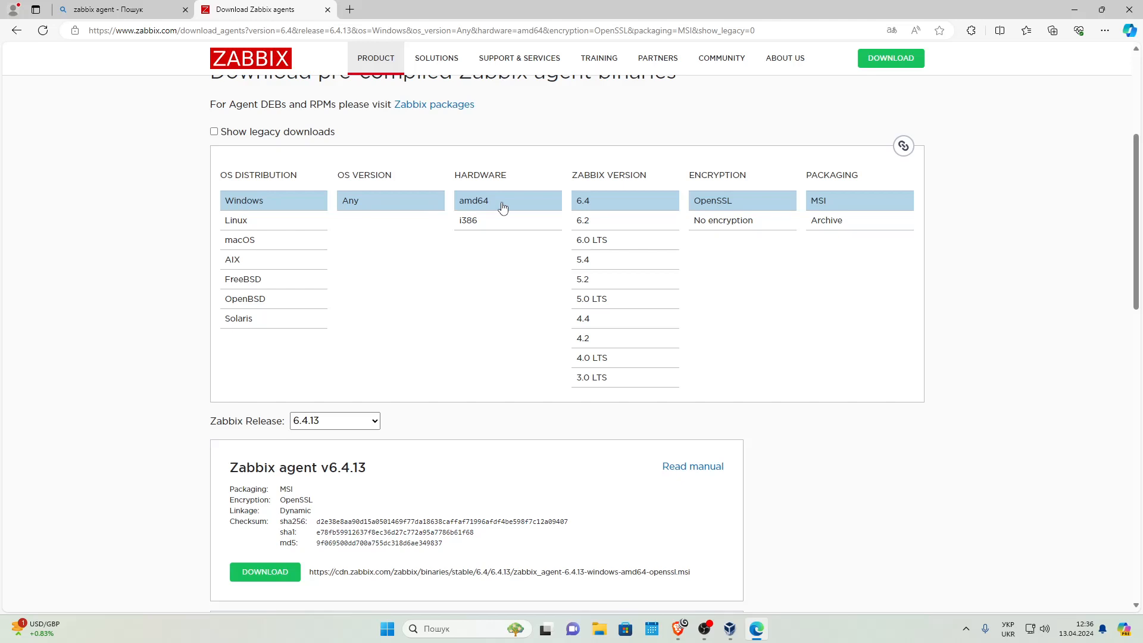
Step: Download the Zabbix agent 6.4.13 MSI package for Windows amd64 with OpenSSL and open the installer
click(500, 217)
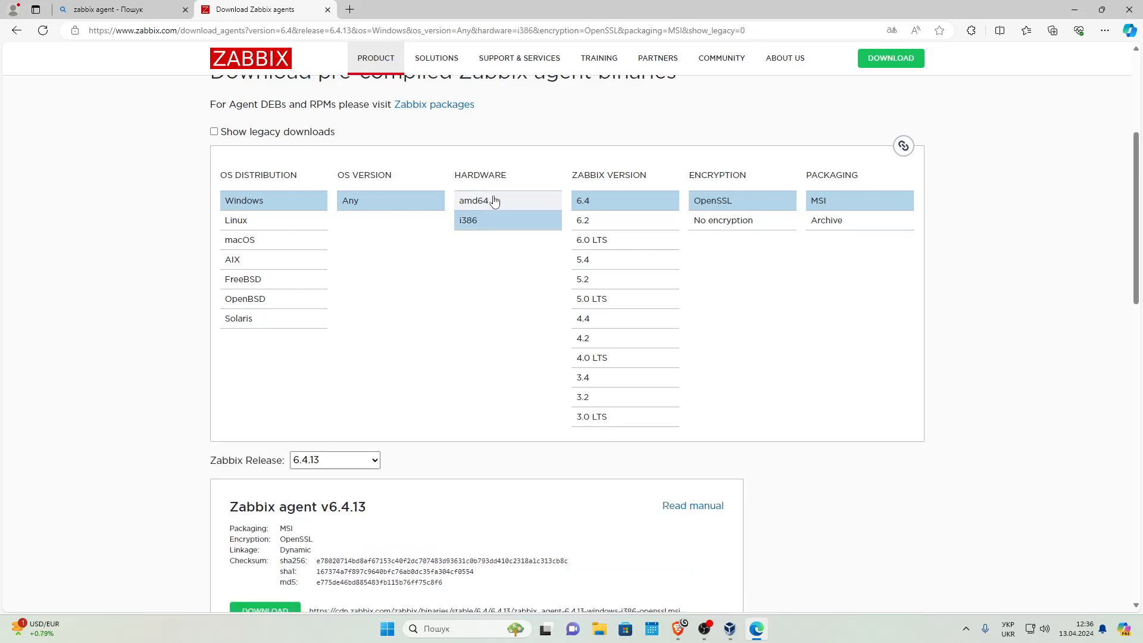
click(494, 201)
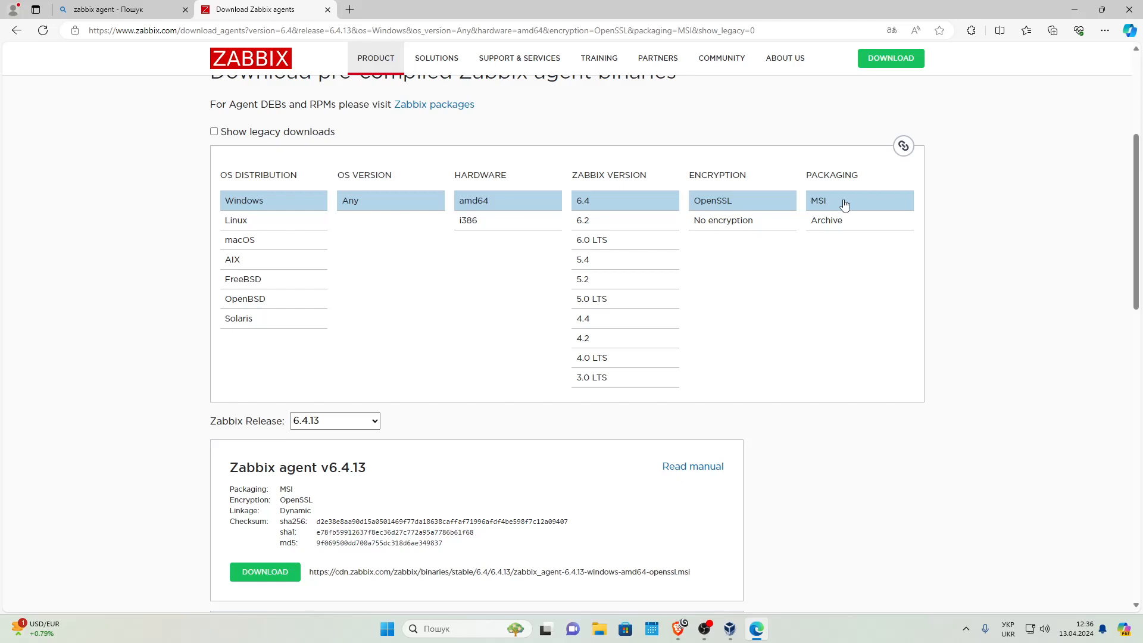
click(276, 576)
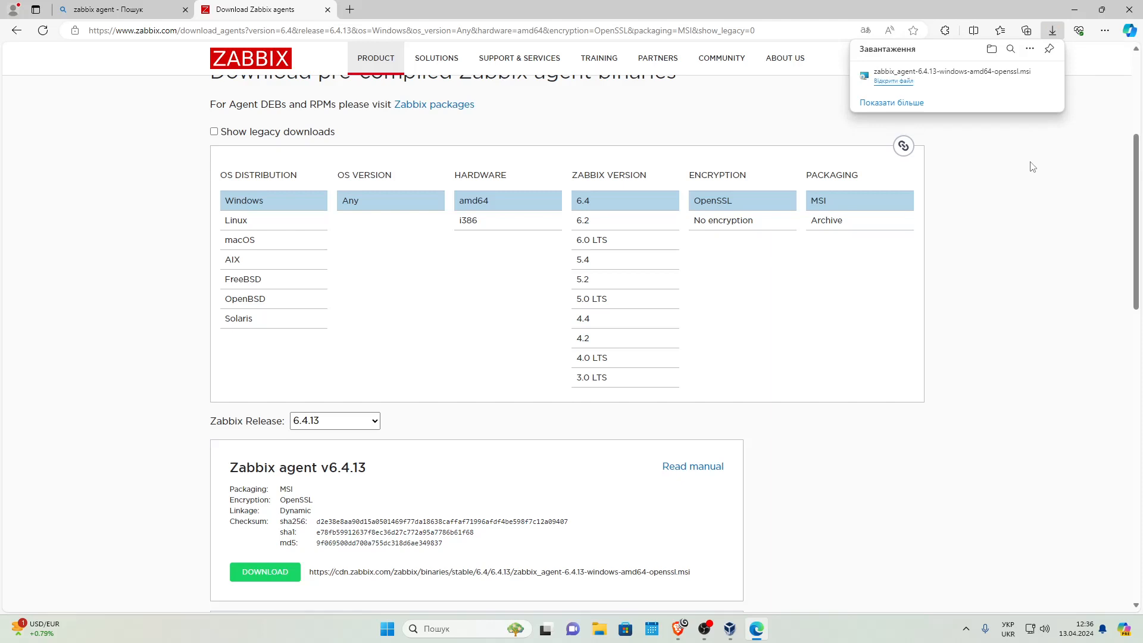
click(937, 80)
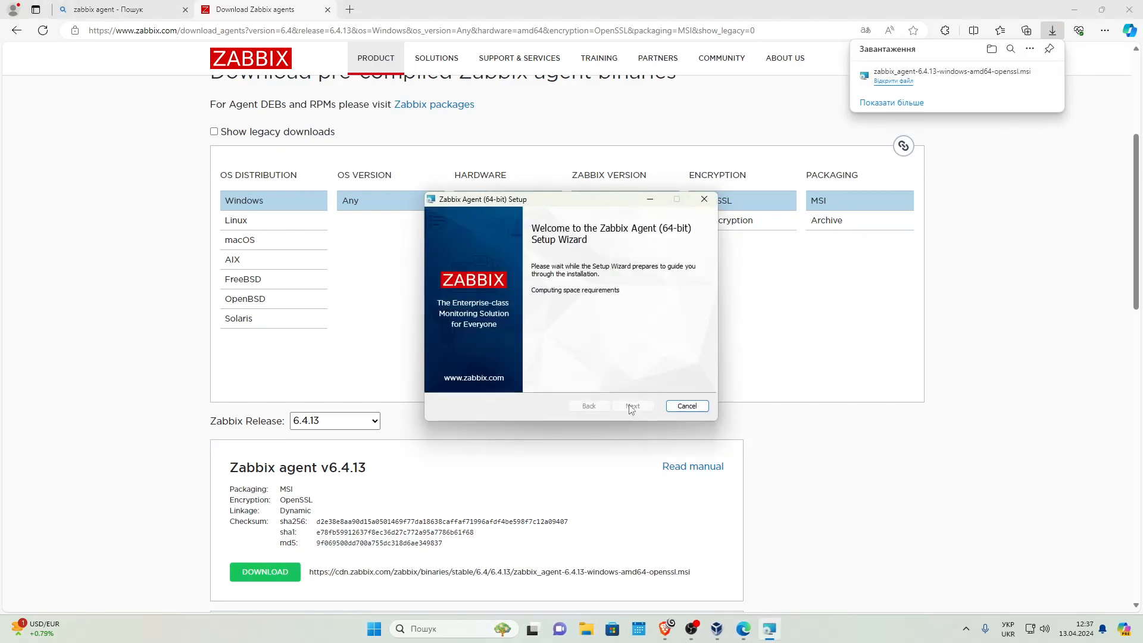
Step: Accept the license agreement in the Zabbix Agent setup and continue with the default features and install location
click(631, 408)
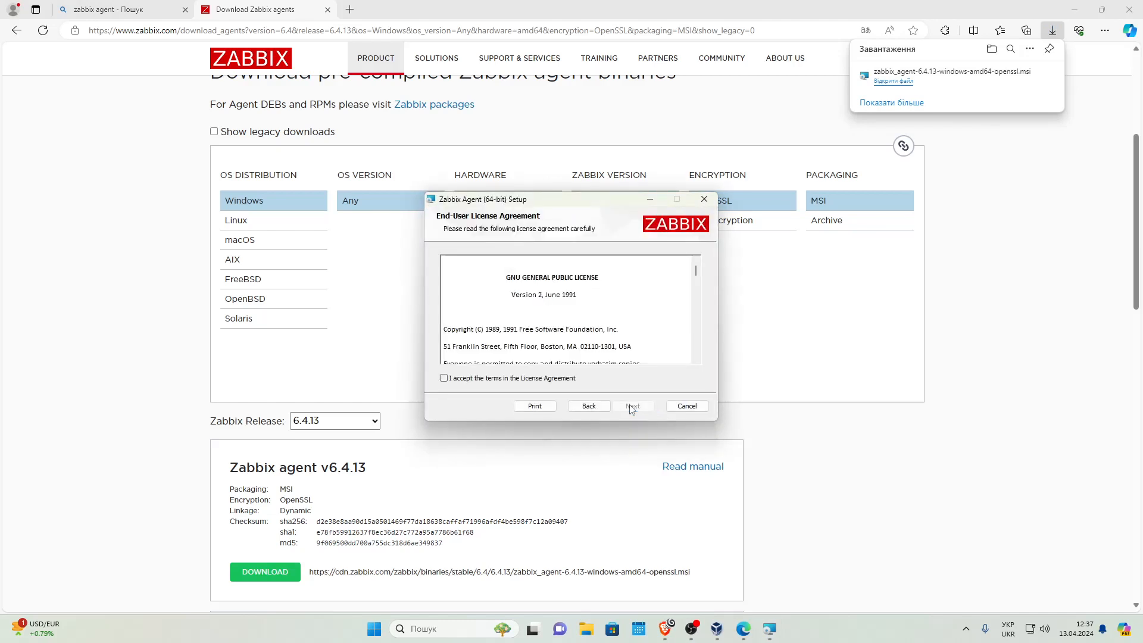
click(444, 378)
drag(696, 271, 691, 357)
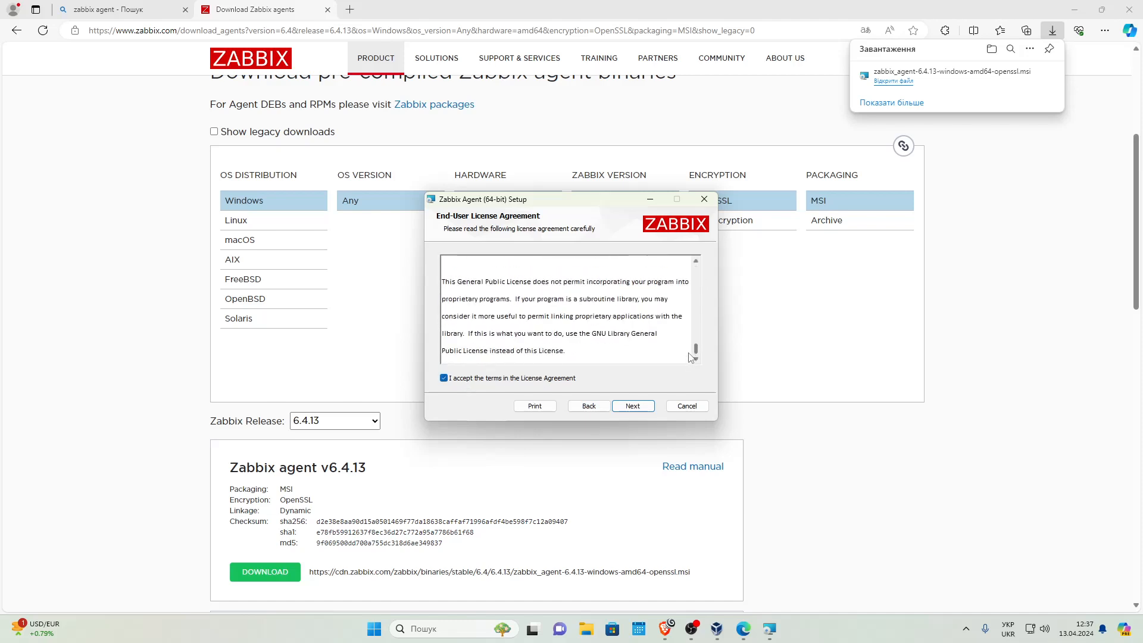
click(634, 408)
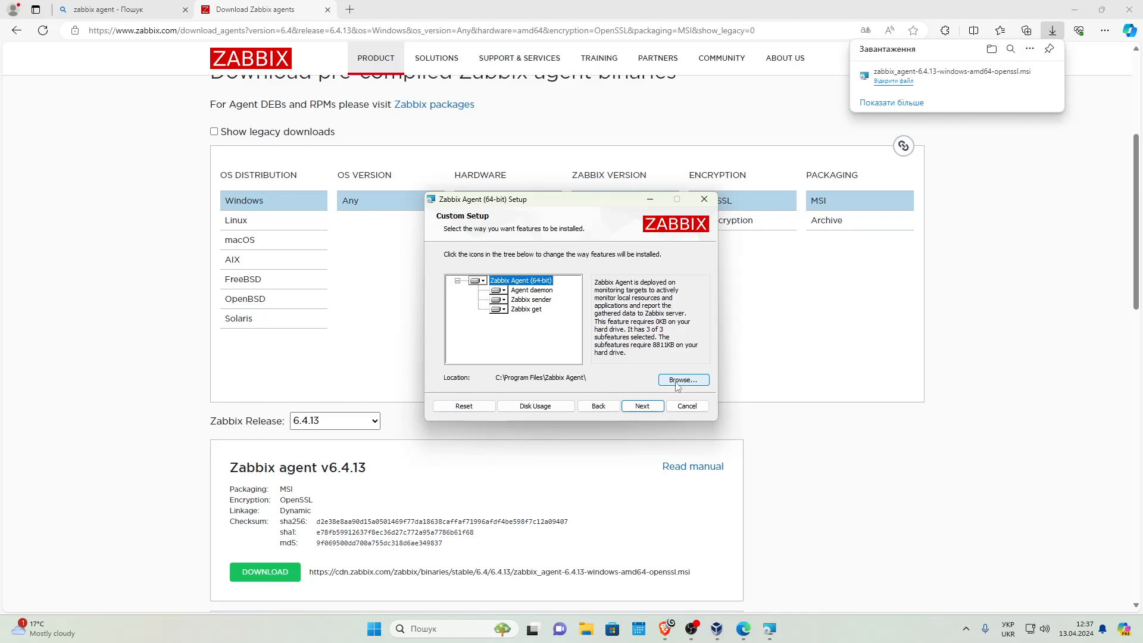
click(642, 409)
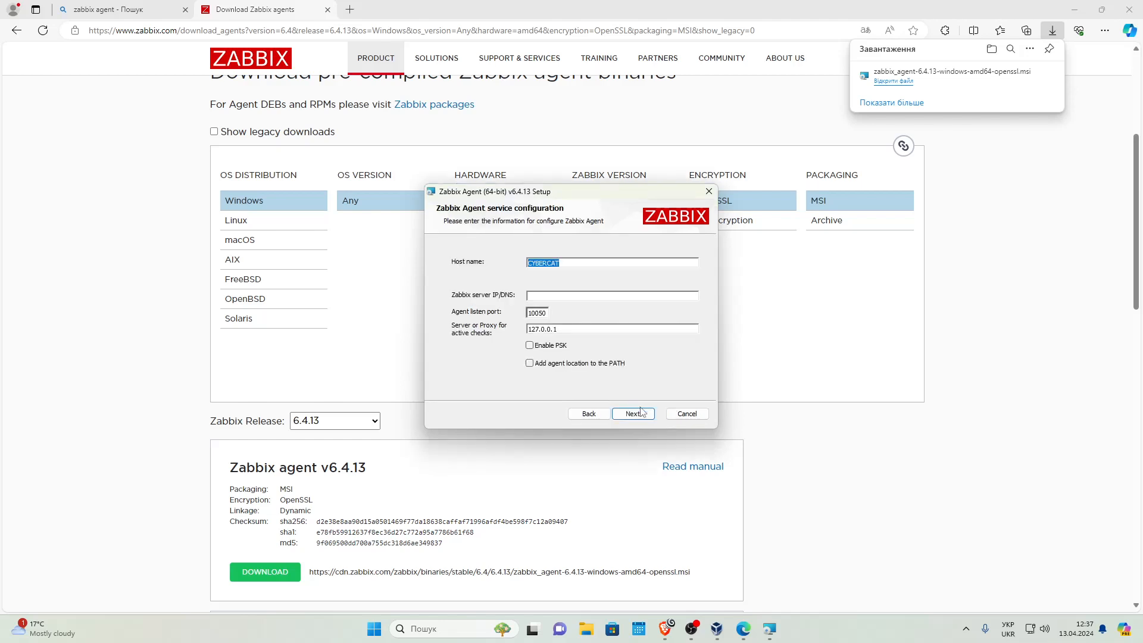
Step: Keep the host name CYBERCAT and set the Zabbix server IP/DNS to 192.168.50.12
click(571, 265)
drag(571, 263, 520, 268)
click(566, 263)
click(568, 264)
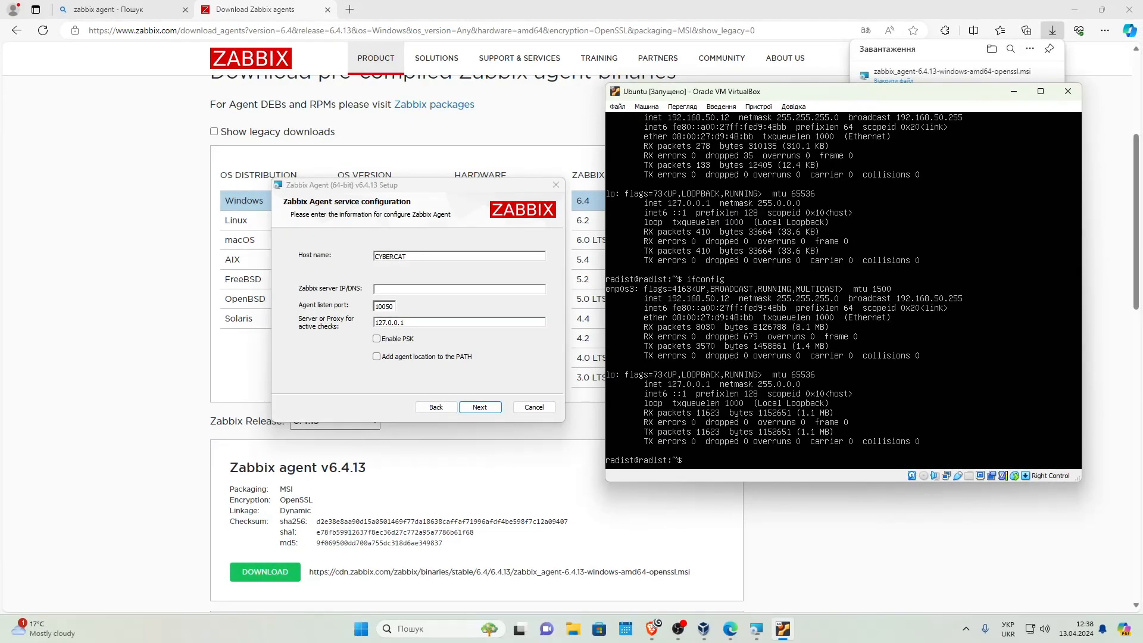
click(395, 291)
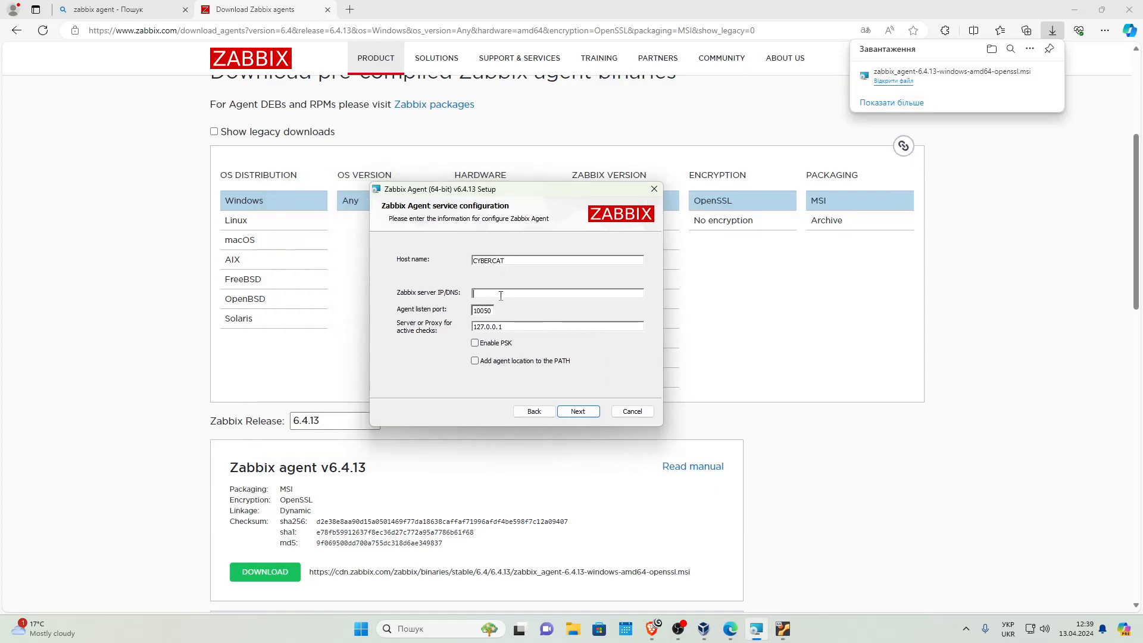
text(192ю)
text(.168.50.12)
Step: Reuse 192.168.50.12 as the server for active checks, enable PSK, and continue to the pre-shared key configuration
drag(528, 293, 471, 294)
key(ctrl+c)
key(Tab)
key(ctrl+v)
click(475, 344)
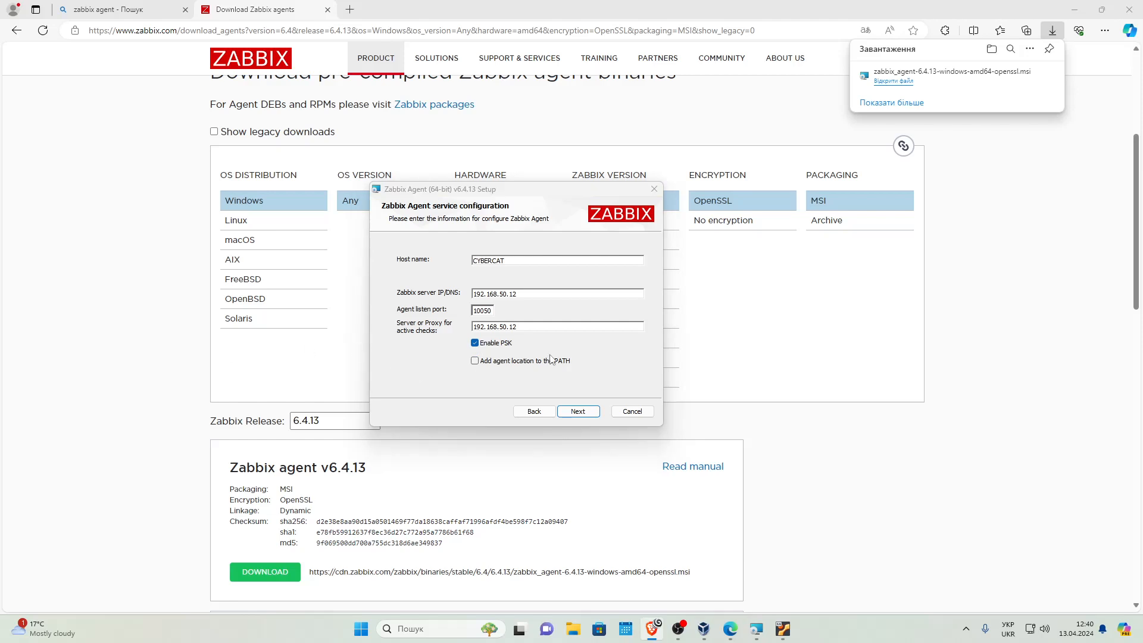
click(581, 413)
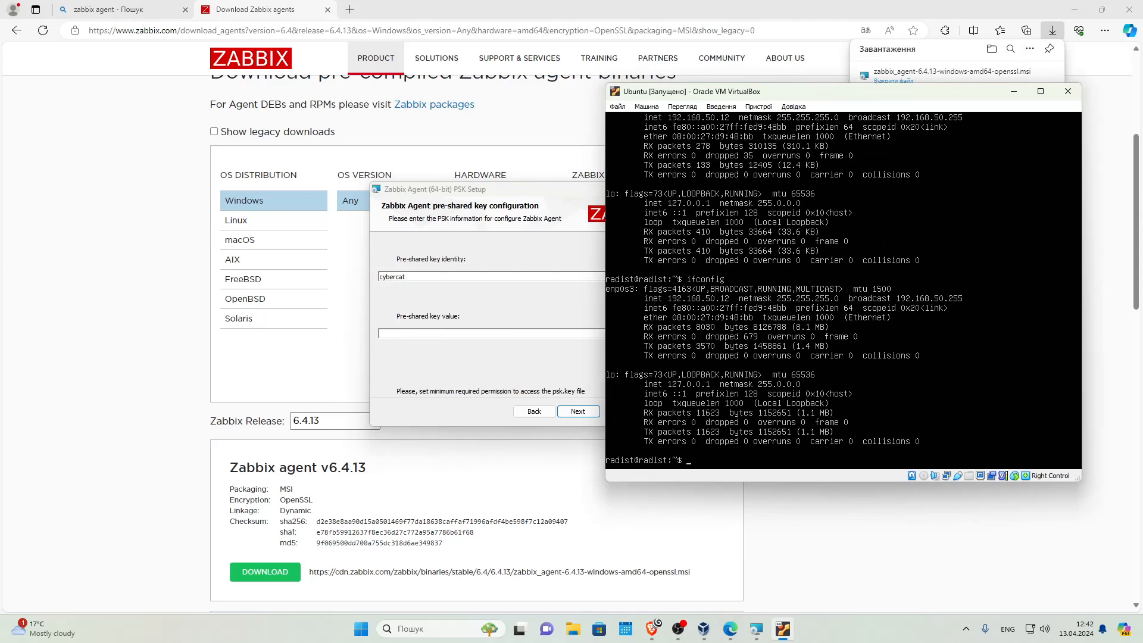
text(config)
key(BackSpace)
key(BackSpace)
key(BackSpace)
key(BackSpace)
key(BackSpace)
key(BackSpace)
key(BackSpace)
key(BackSpace)
Step: Start a root shell in the Ubuntu virtual machine with sudo -i, supplying the account password, and clear the terminal
text(sudo -i)
key(Return)
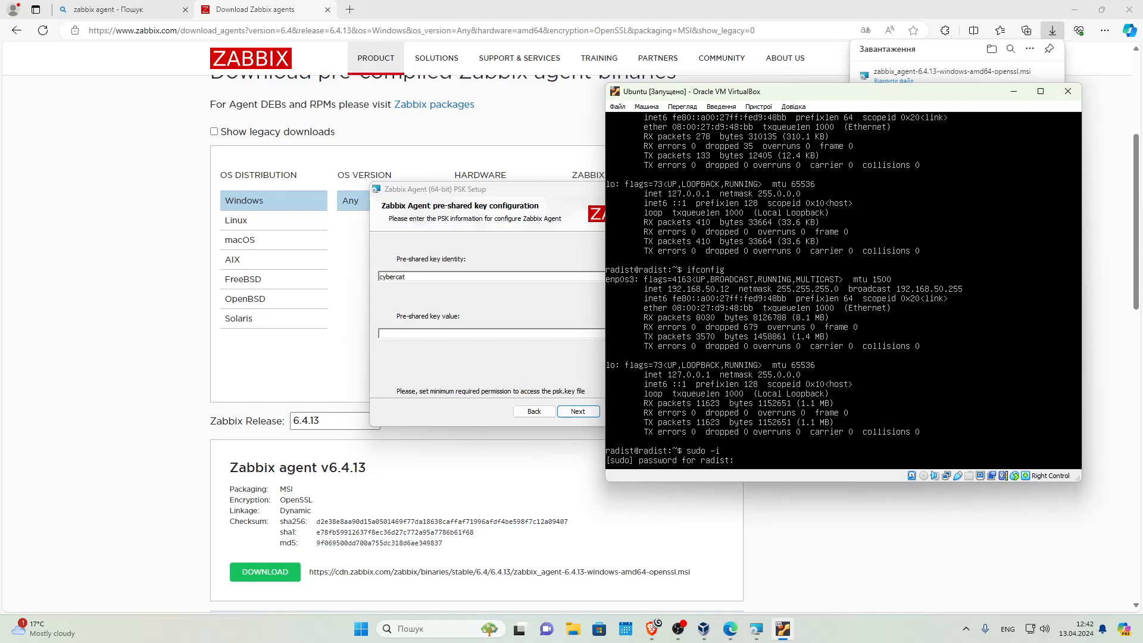
key(Return)
key(ctrl+l)
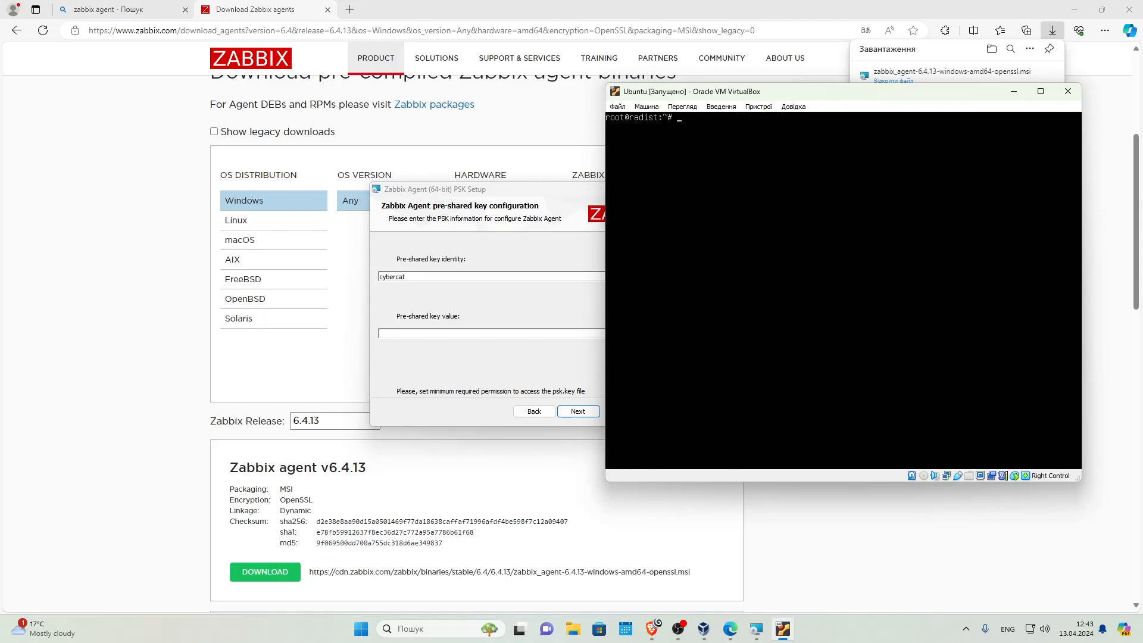
Step: Generate a random key in the root shell with openssl rand -hex 32
text(openssl rand -hex 32)
key(Return)
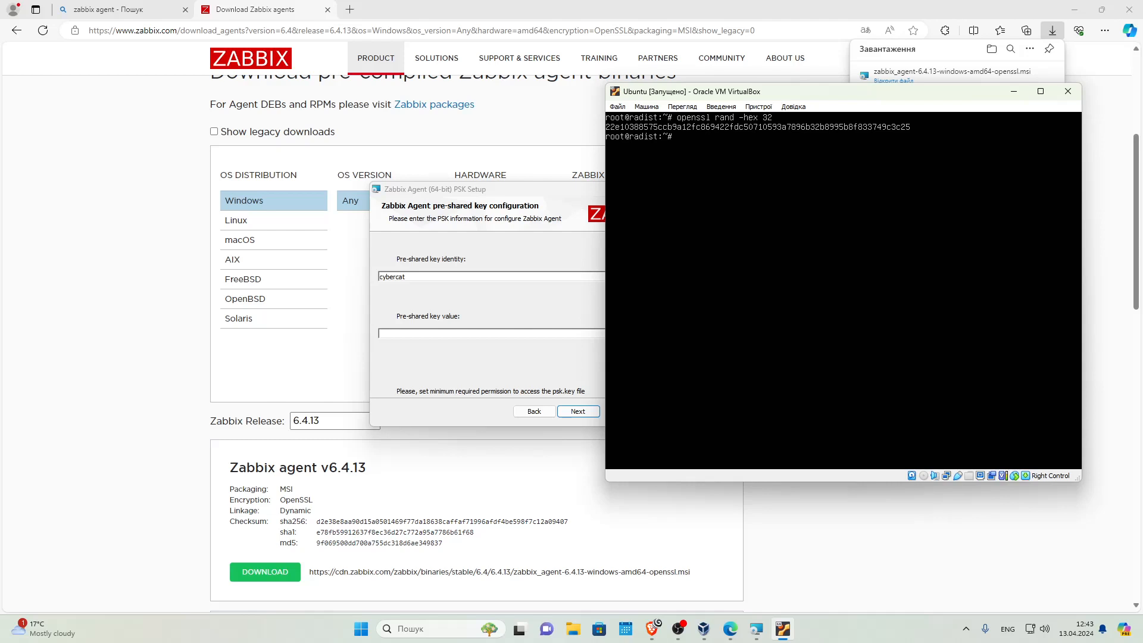
key(alt+Tab)
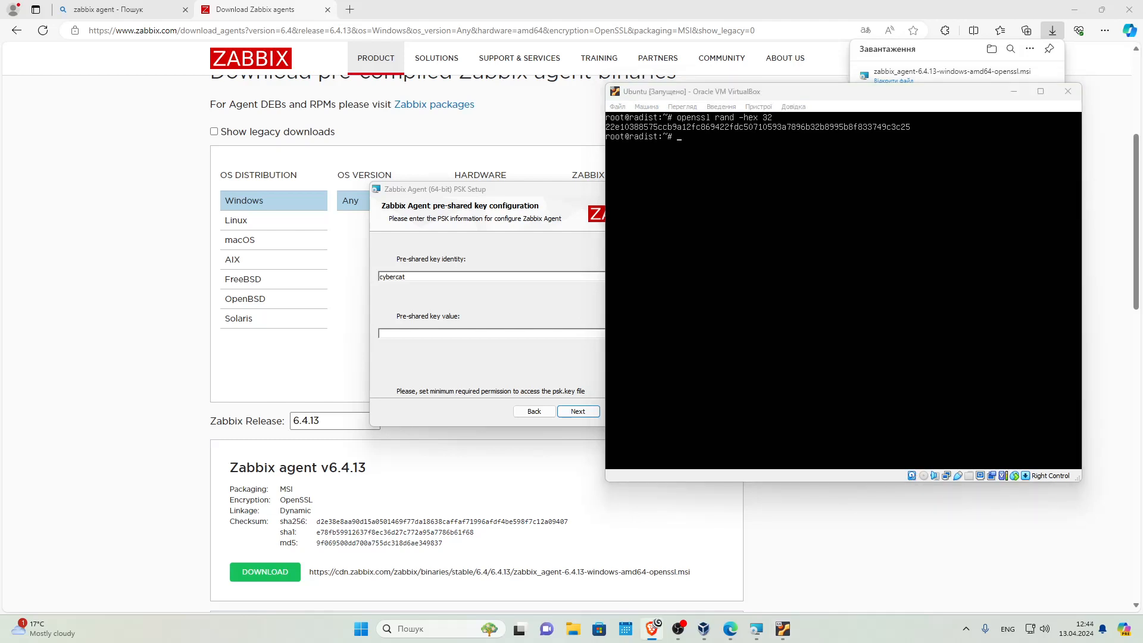
drag(738, 95, 779, 95)
drag(535, 189, 457, 175)
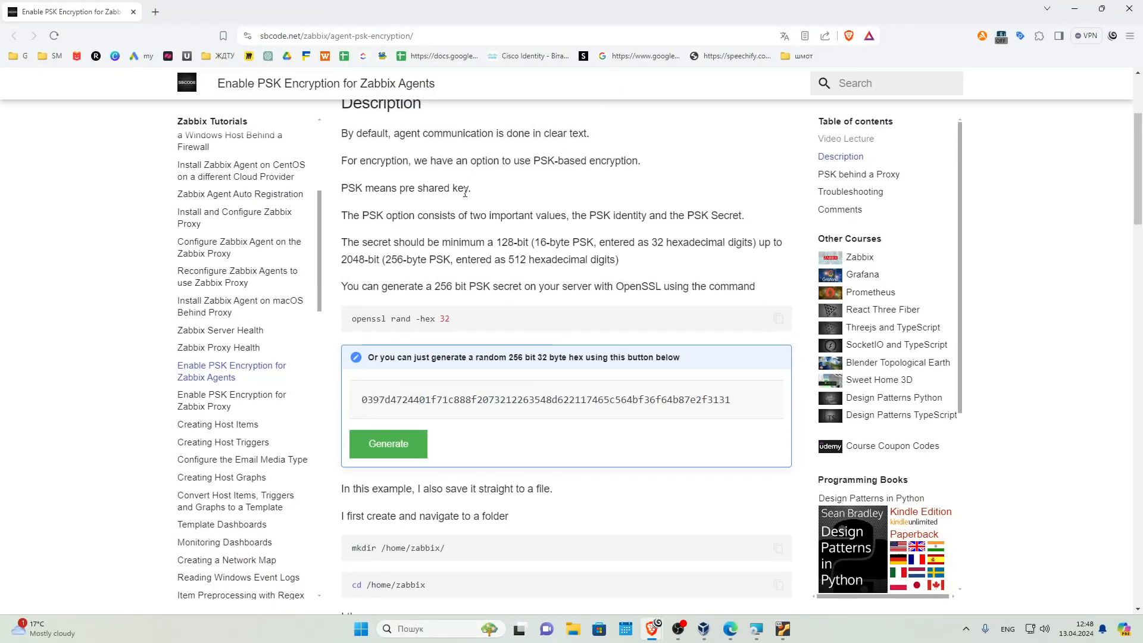
Step: On the sbcode.net page about PSK encryption for Zabbix agents, generate a new random 256-bit hex key and copy it
scroll(392, 357, up, 3)
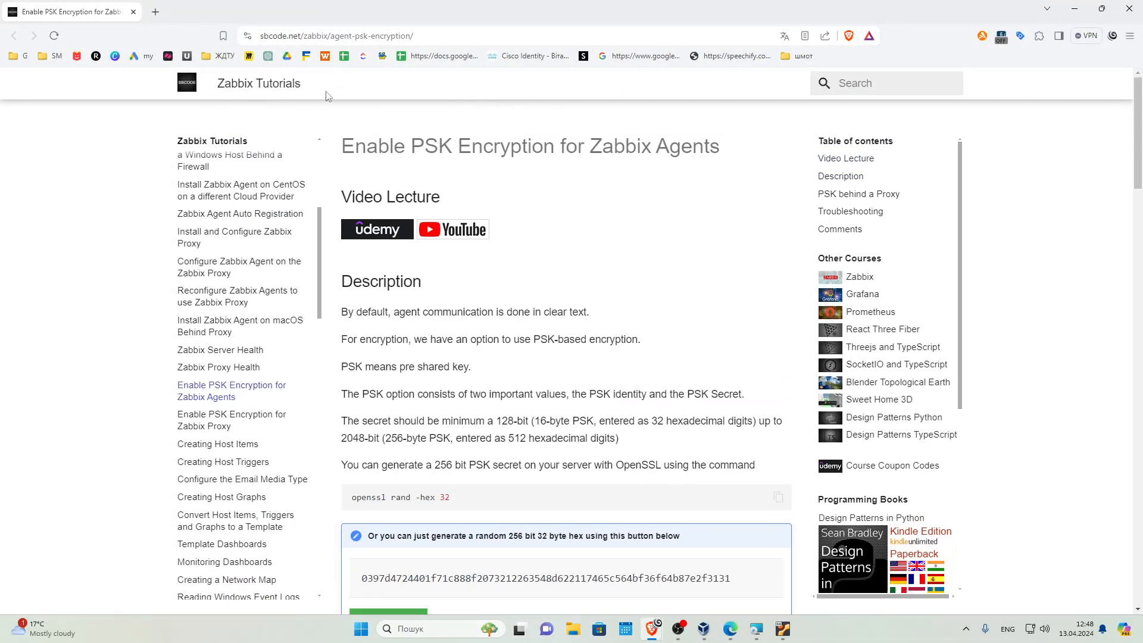
click(441, 37)
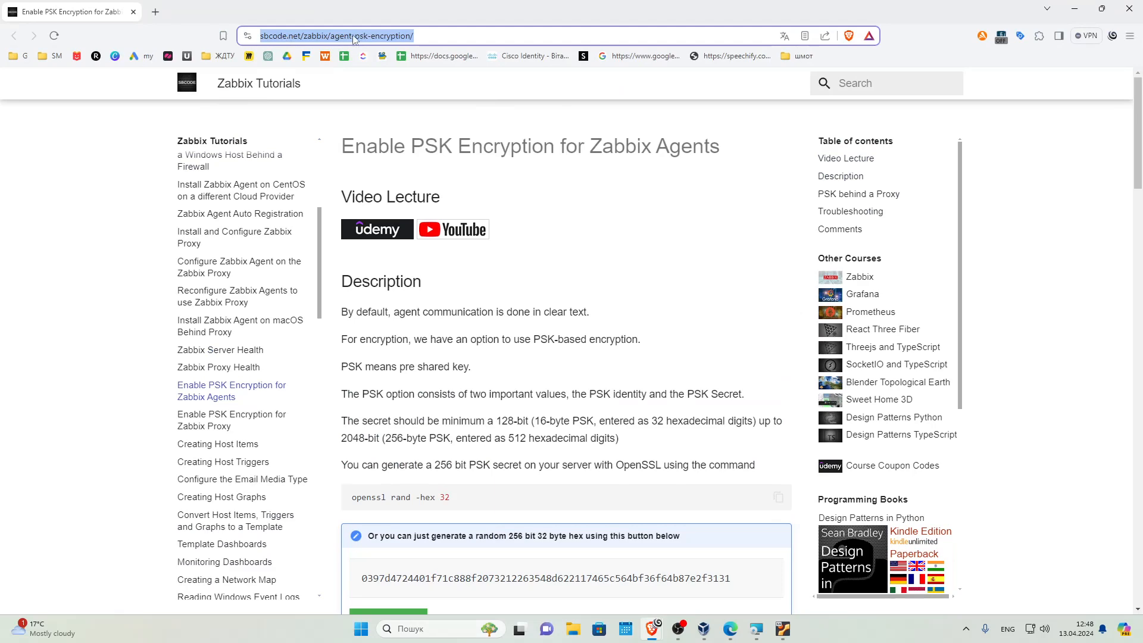
scroll(479, 262, down, 5)
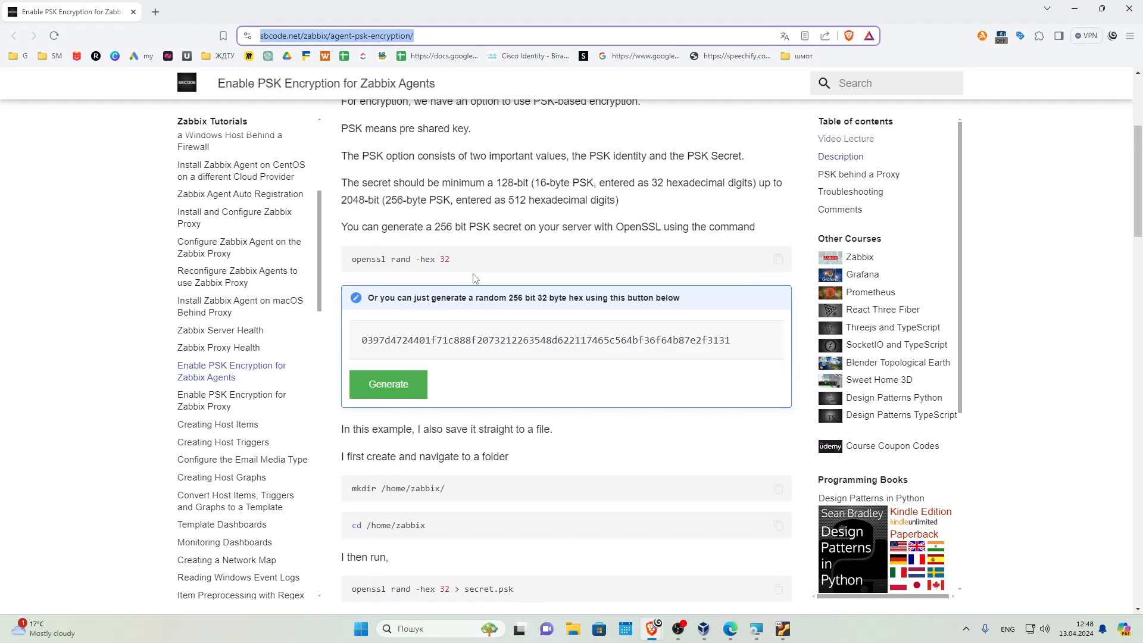
click(751, 286)
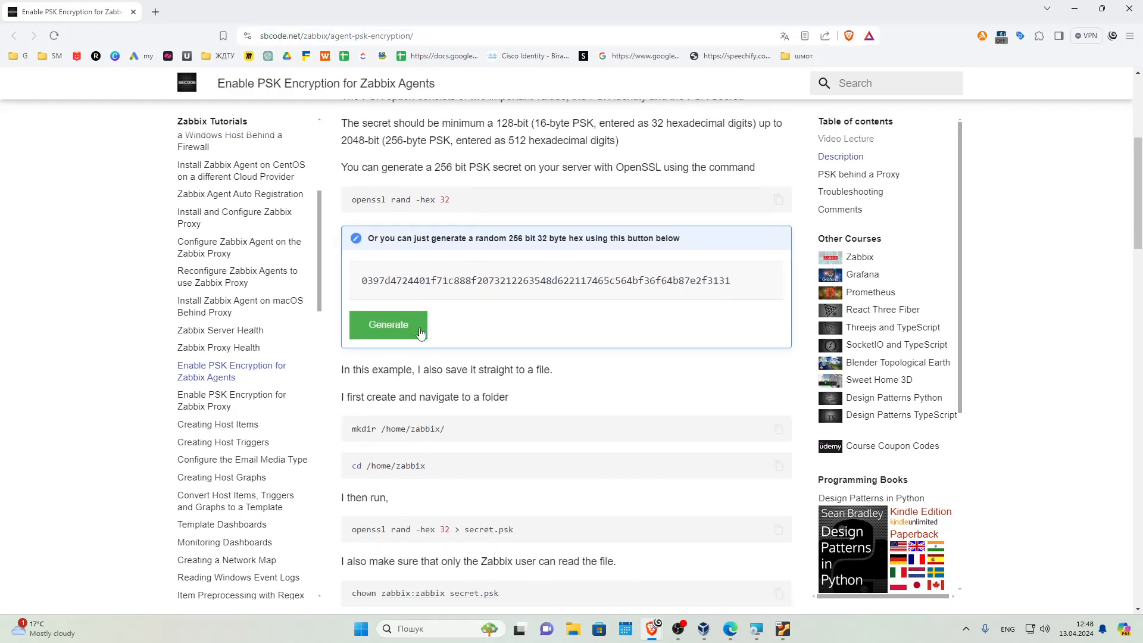
click(386, 332)
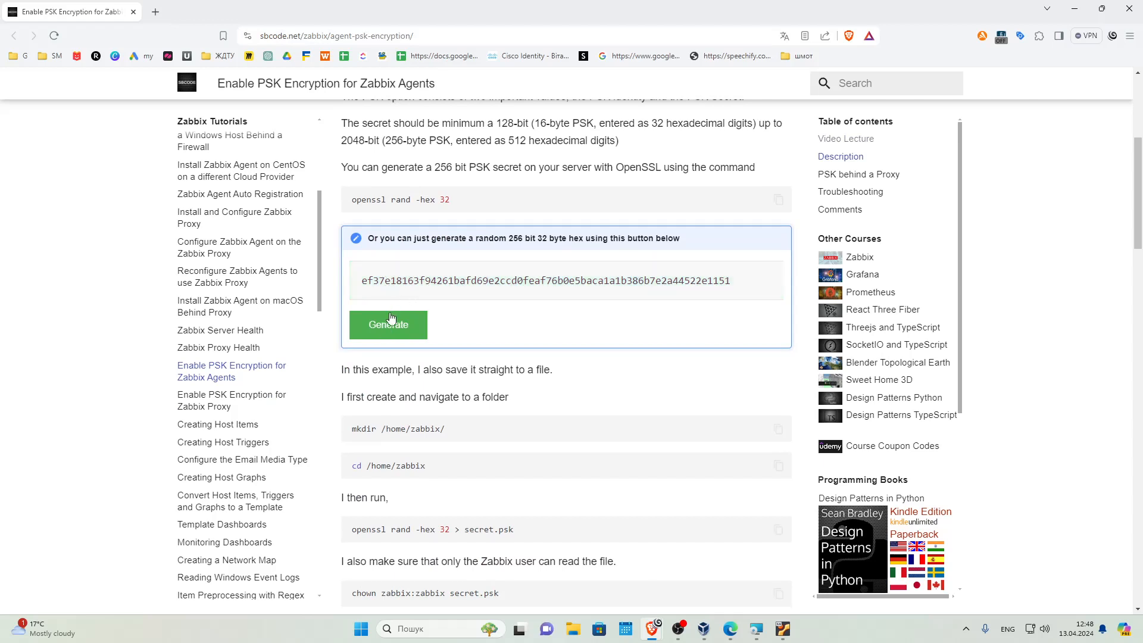
click(391, 331)
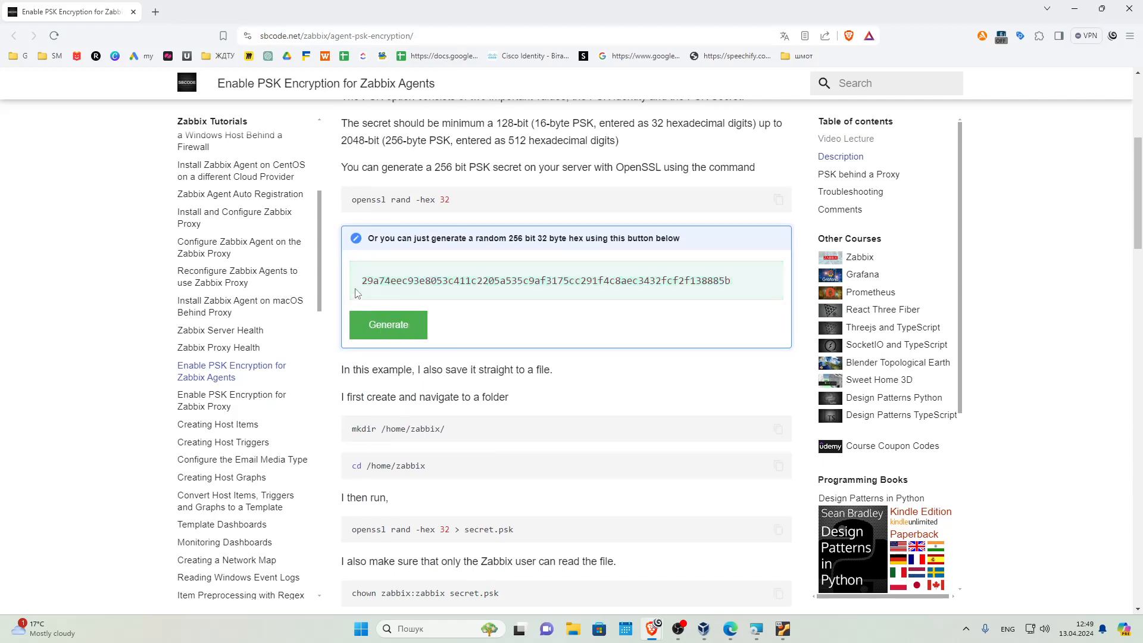
drag(738, 287, 351, 287)
key(ctrl+c)
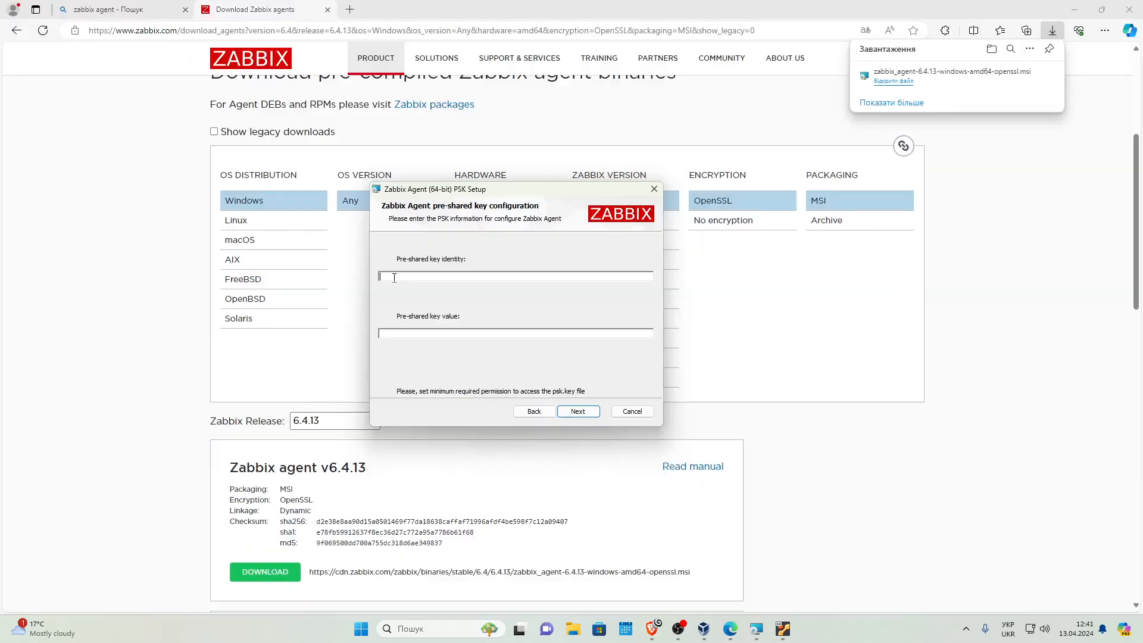
Step: Set the pre-shared key identity to cybercat with the copied key as its value, and complete the Zabbix Agent installation
text(cybercat)
key(alt+Tab)
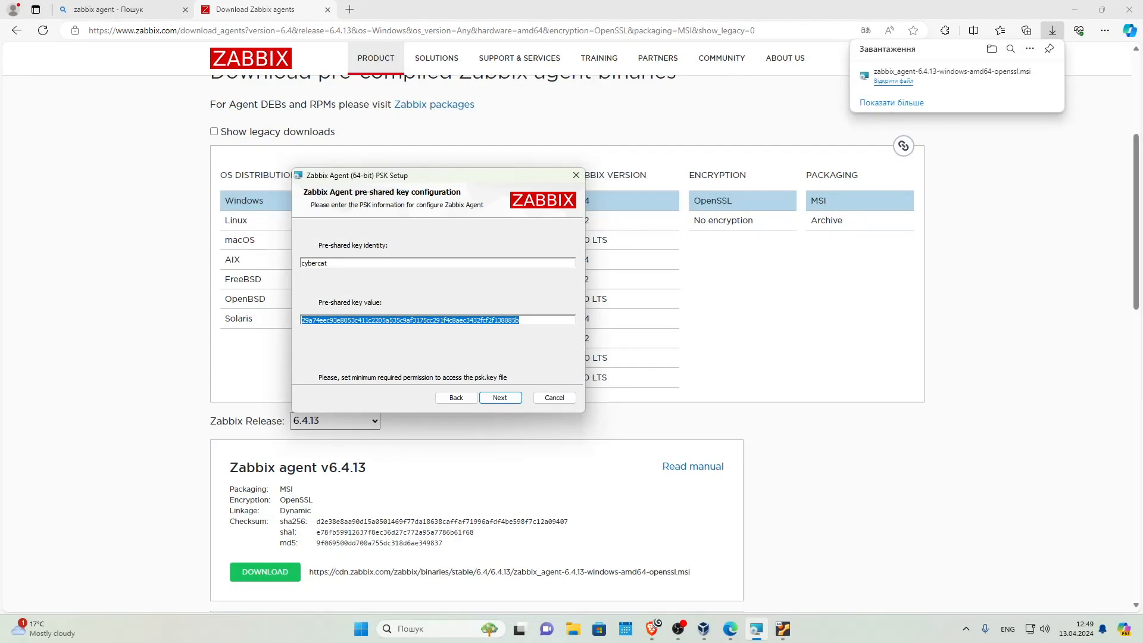
click(502, 397)
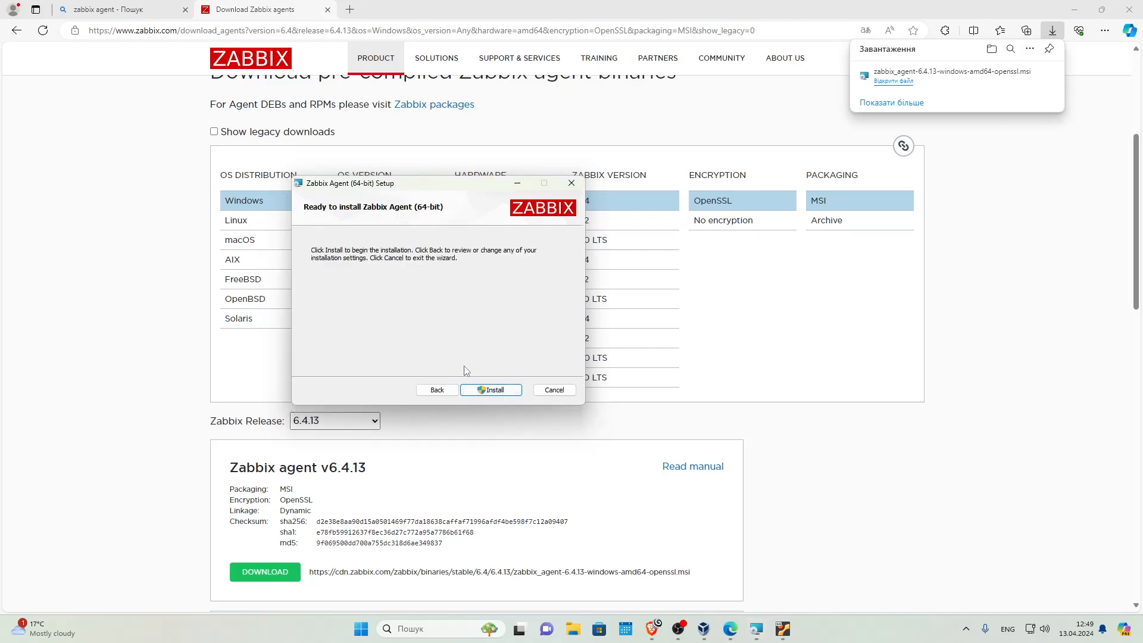
click(494, 391)
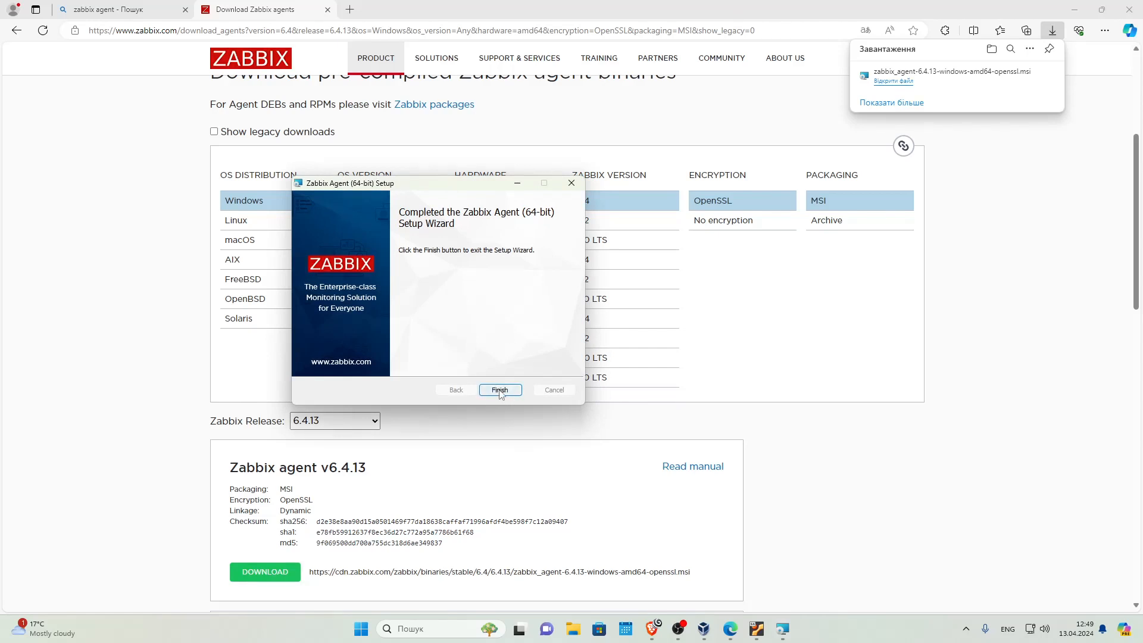
click(496, 390)
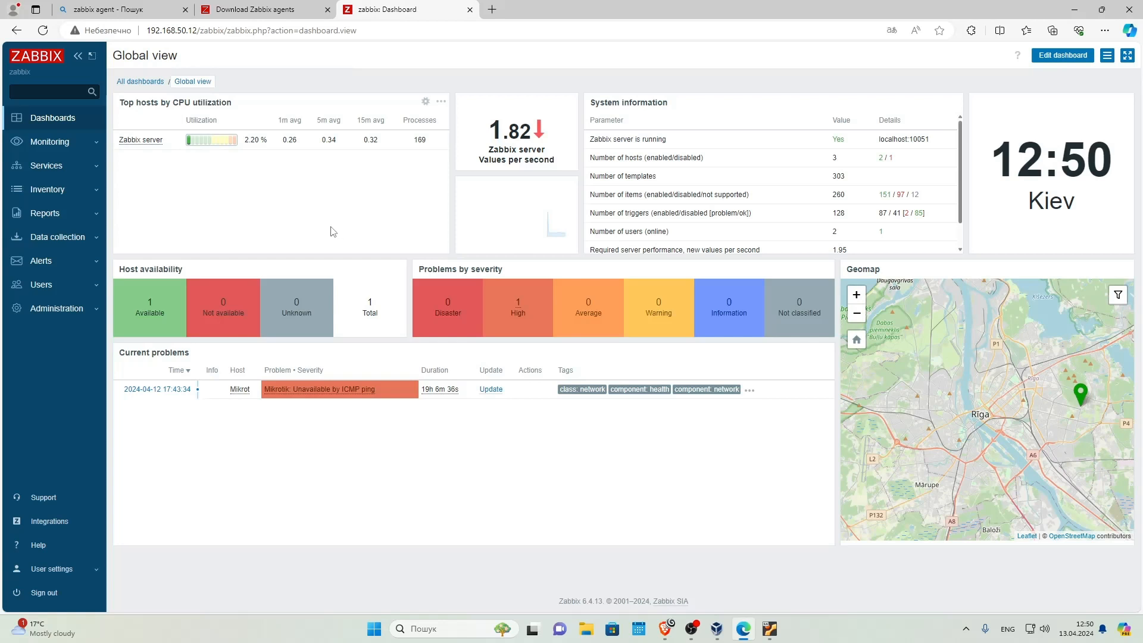
Step: Start a new host in the Zabbix data collection hosts and name it Windows_11
click(52, 239)
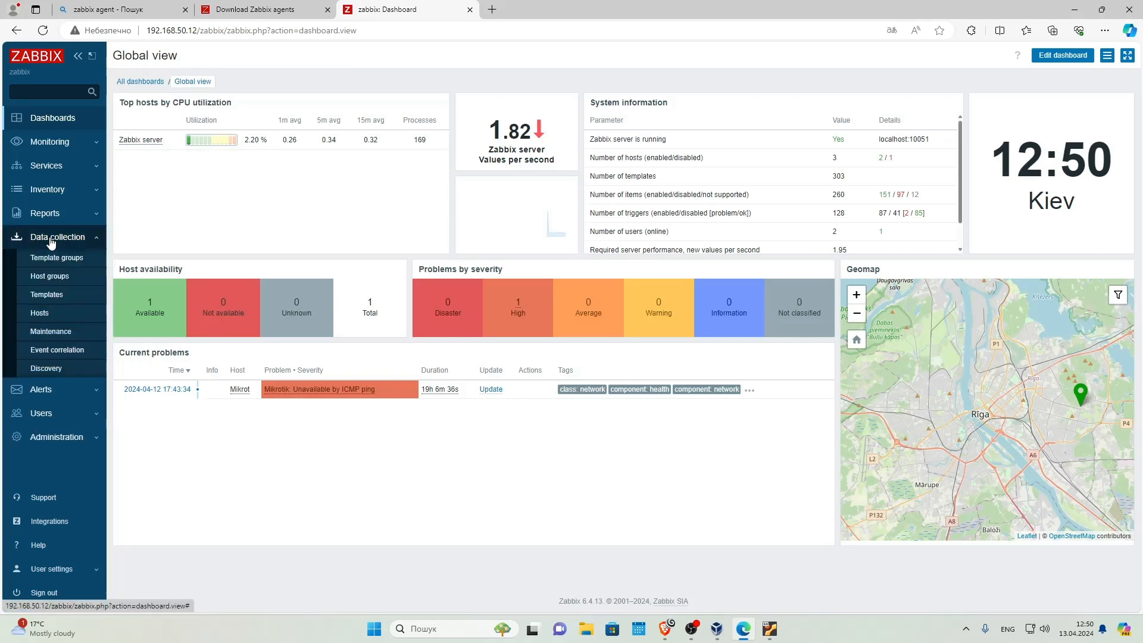
click(41, 314)
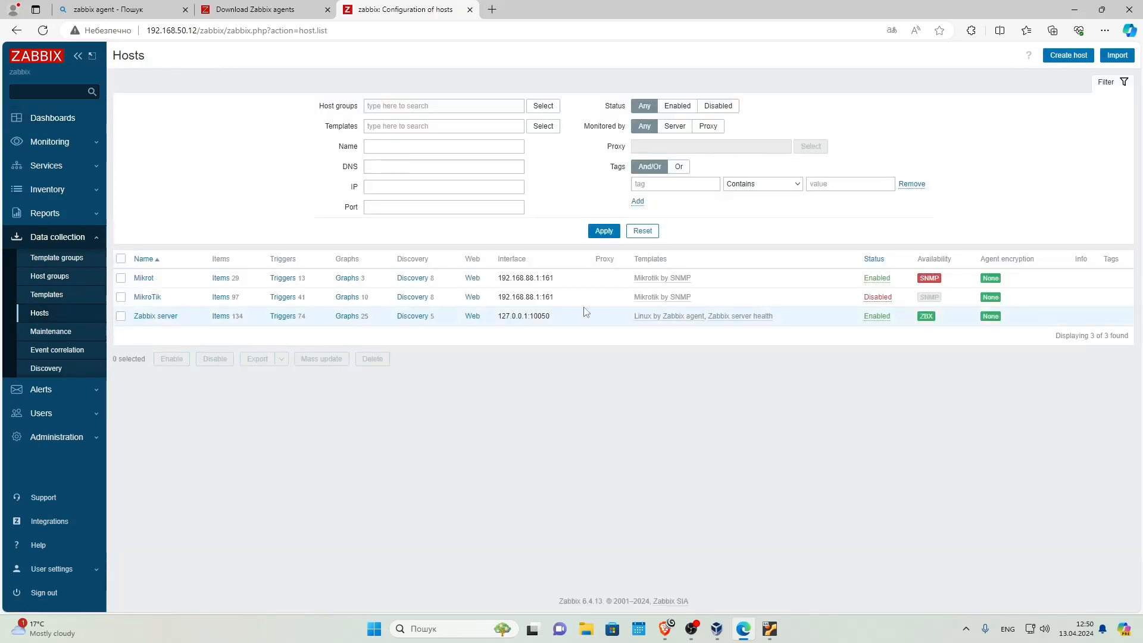
click(1064, 58)
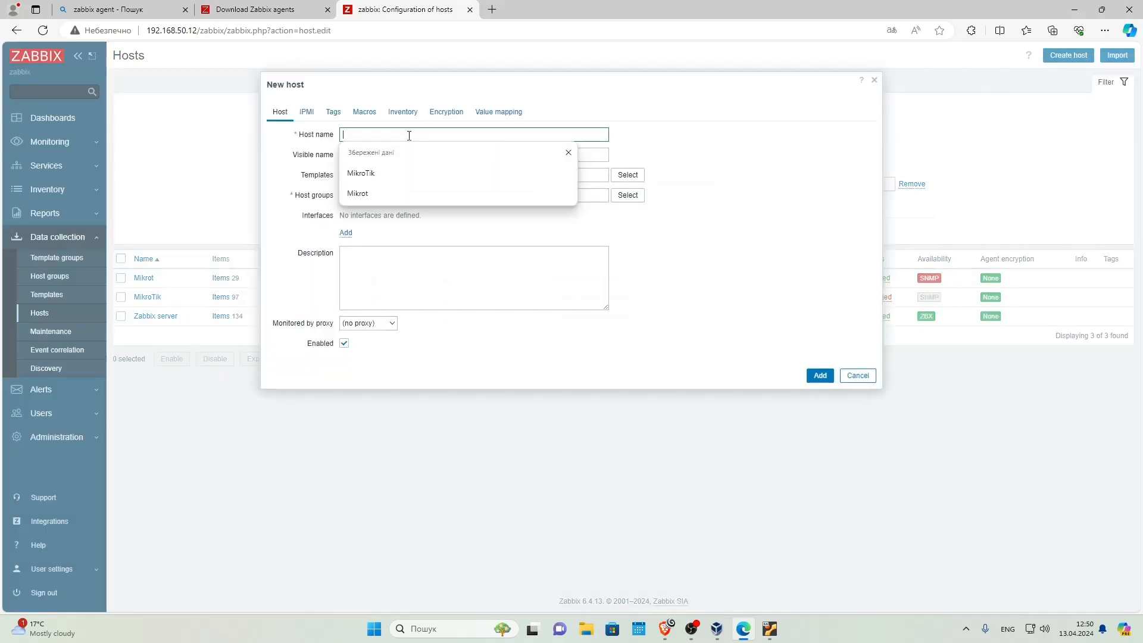
key(BackSpace)
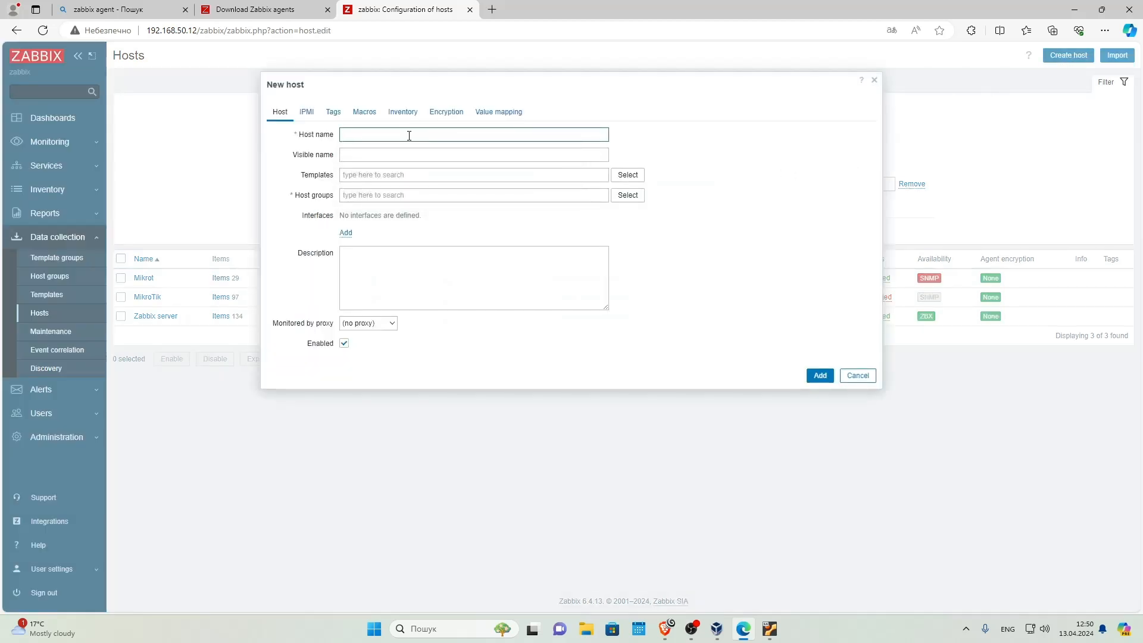
text(Windows_11)
Step: Assign the template Windows by Zabbix agent and a new host group OS to the new host
click(398, 174)
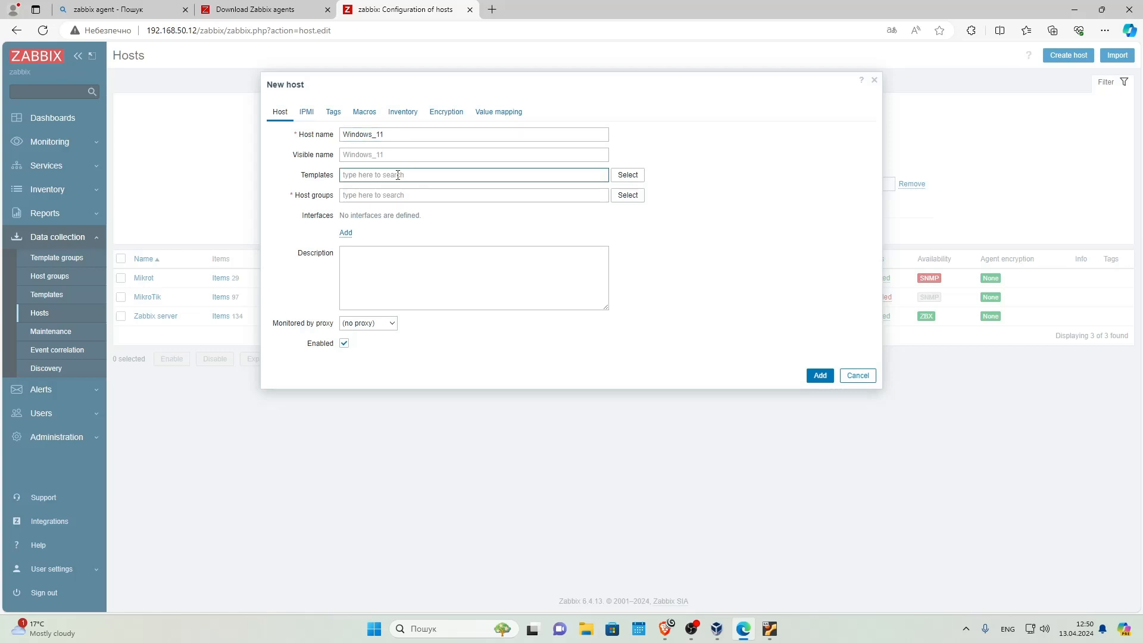
text(Win)
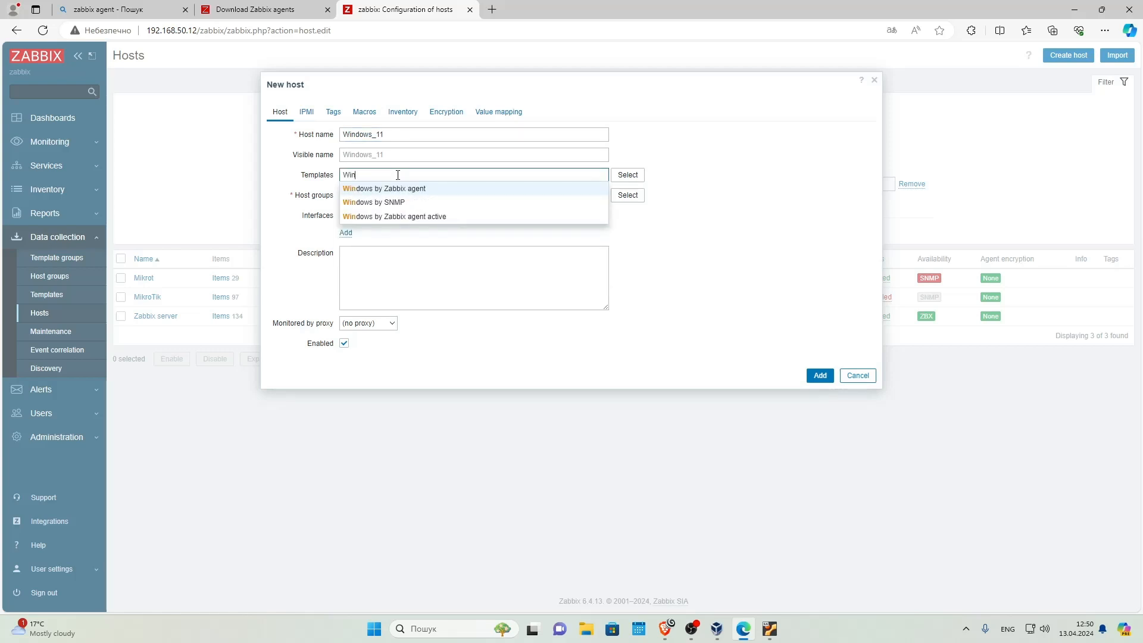
click(373, 189)
click(373, 205)
text(OS)
key(Return)
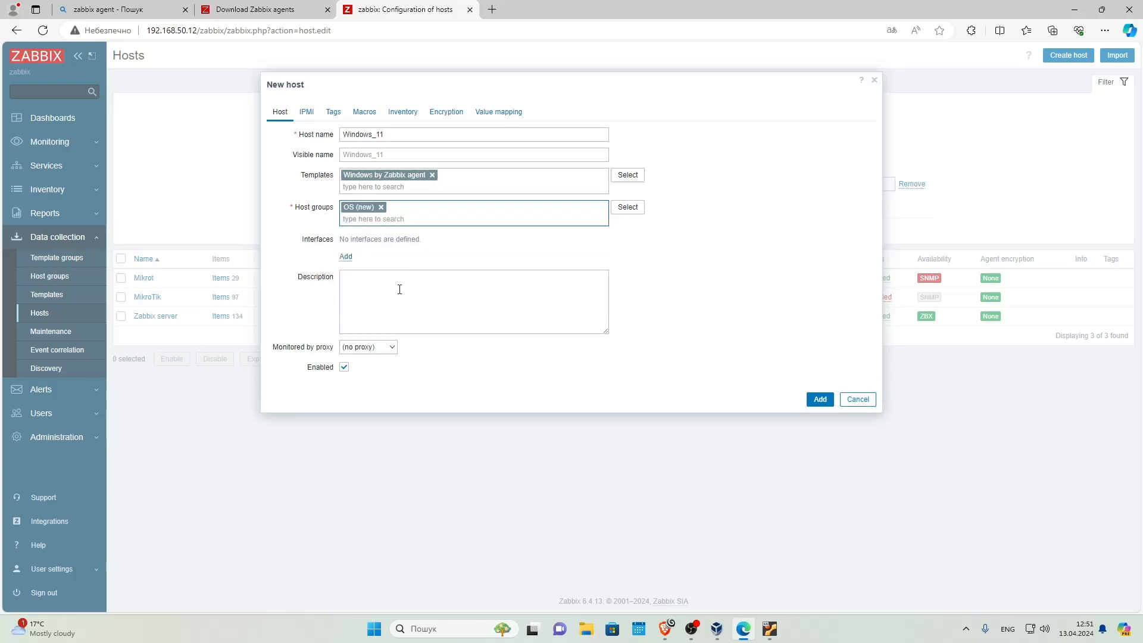
Step: Add an Agent interface with IP address 192.168.50.26 to the new host and set its description to Win_11
click(346, 256)
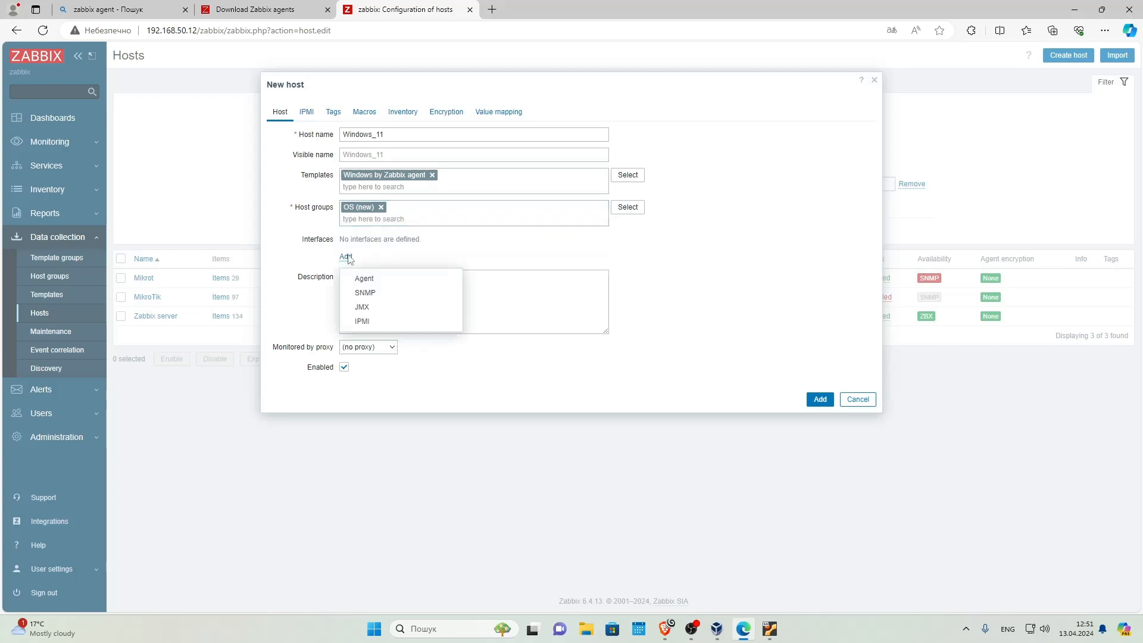
click(382, 281)
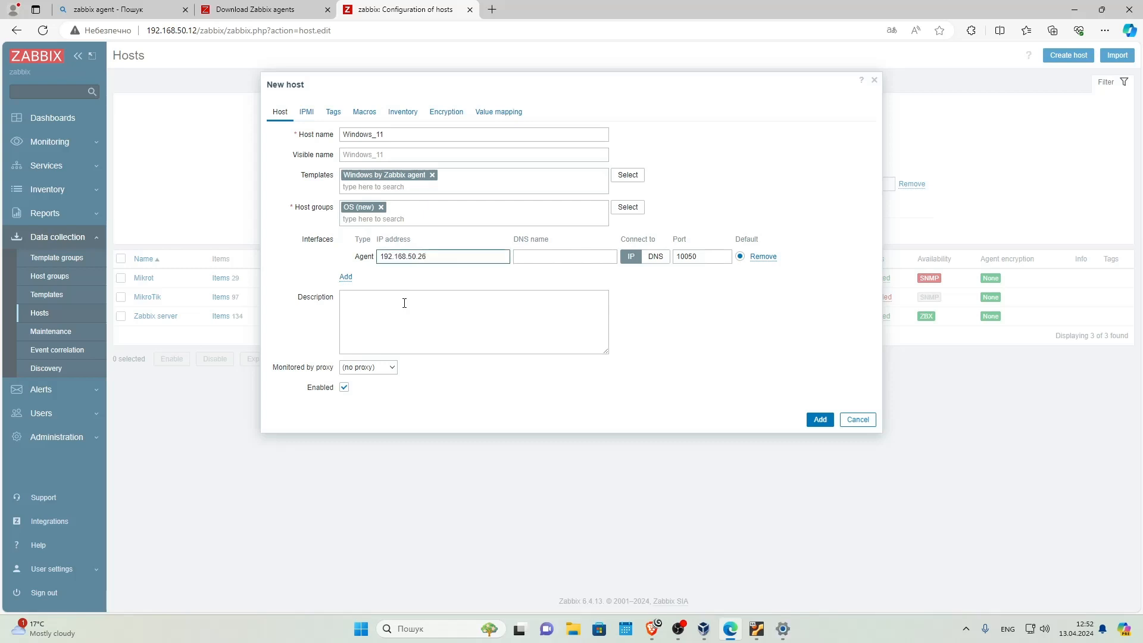
click(387, 304)
text(Win_11)
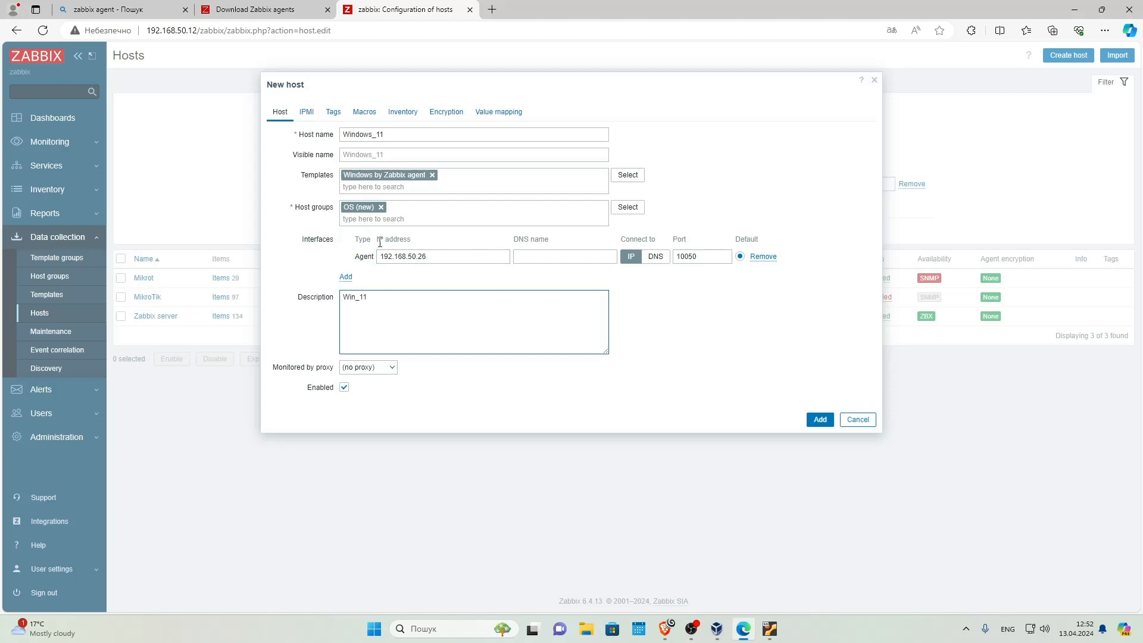
Step: Enable PSK encryption for connections from and to the host, with identity cybercat and the copied pre-shared key, and add the host
click(451, 112)
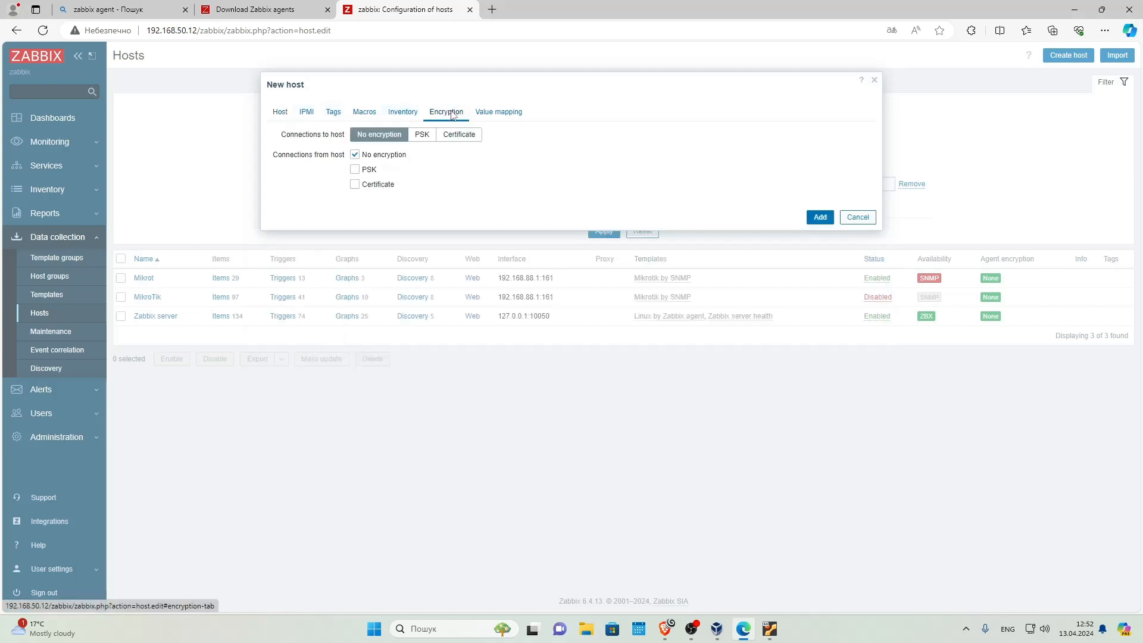
click(355, 170)
click(365, 226)
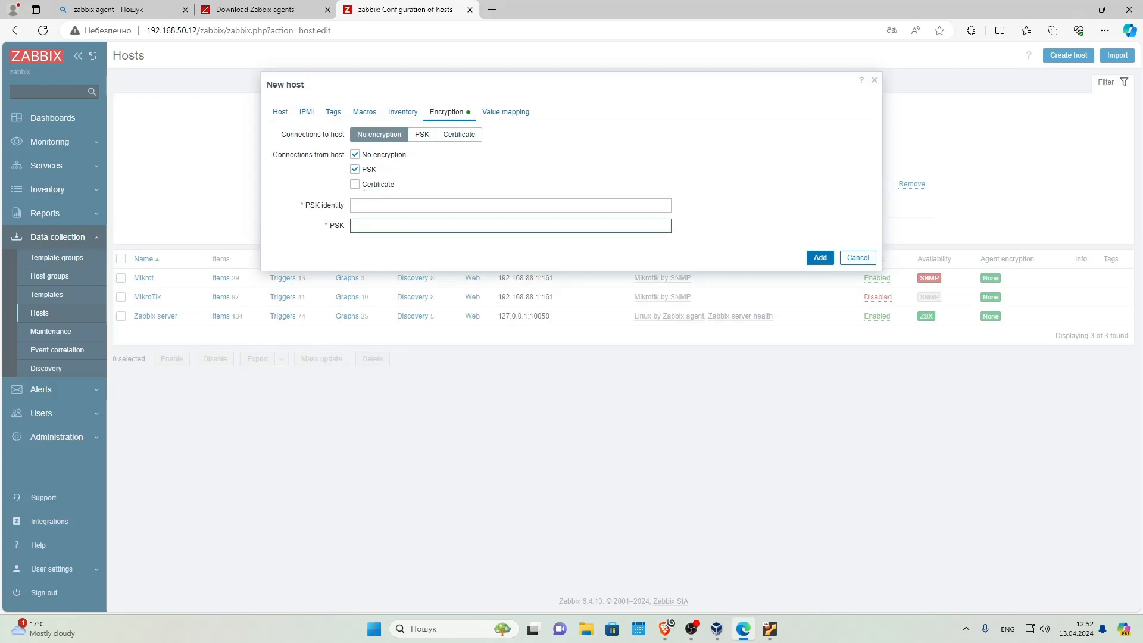
key(ctrl+v)
click(363, 205)
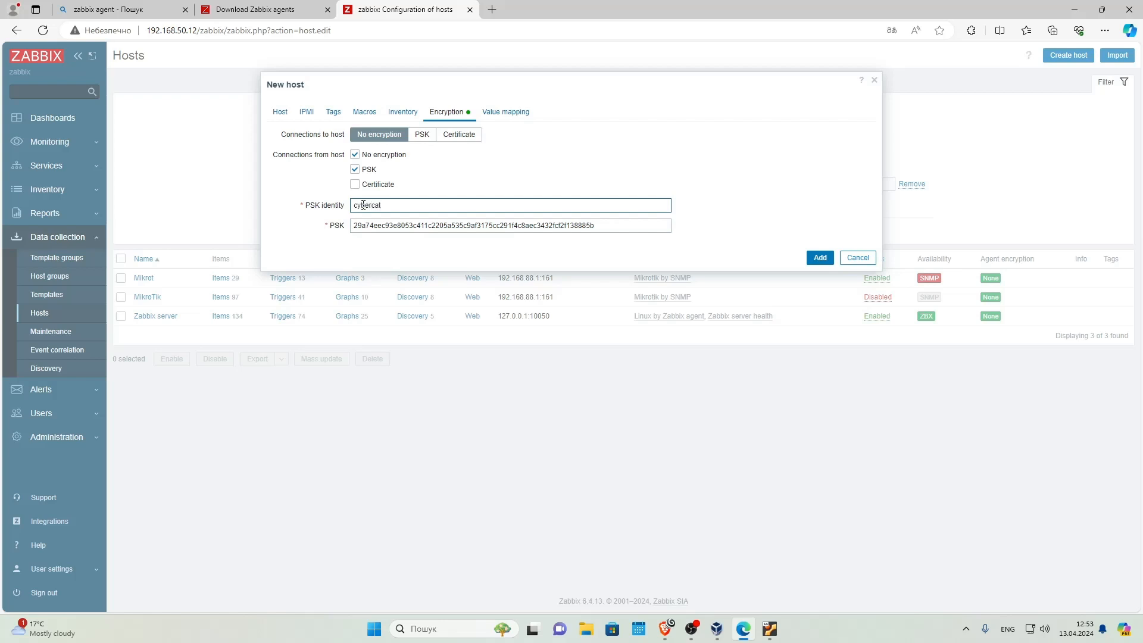
click(422, 134)
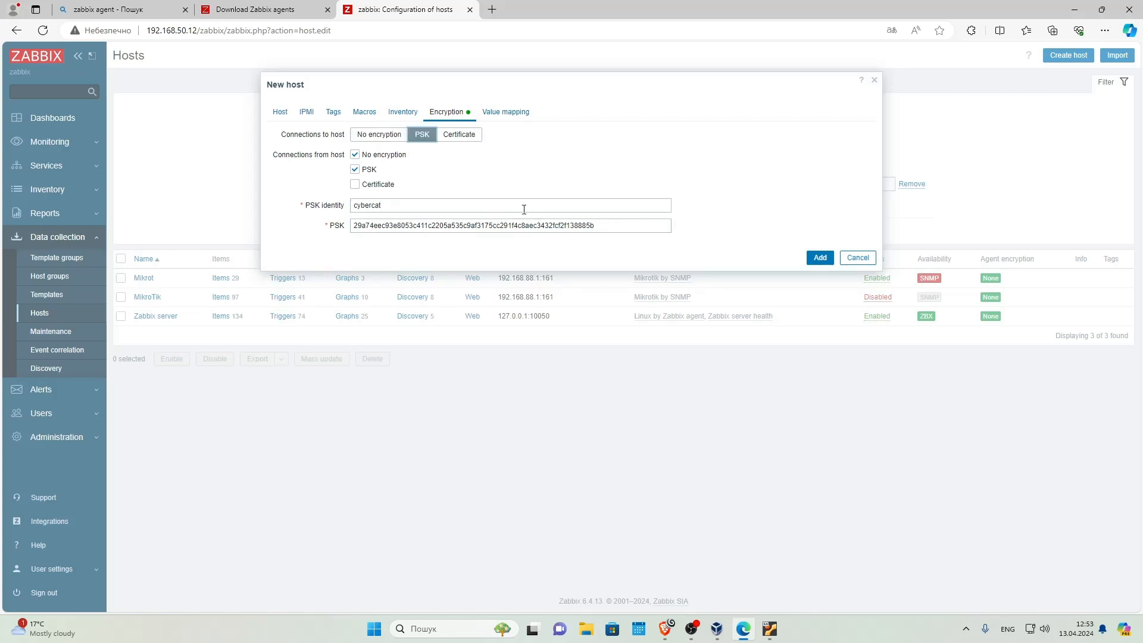
click(814, 257)
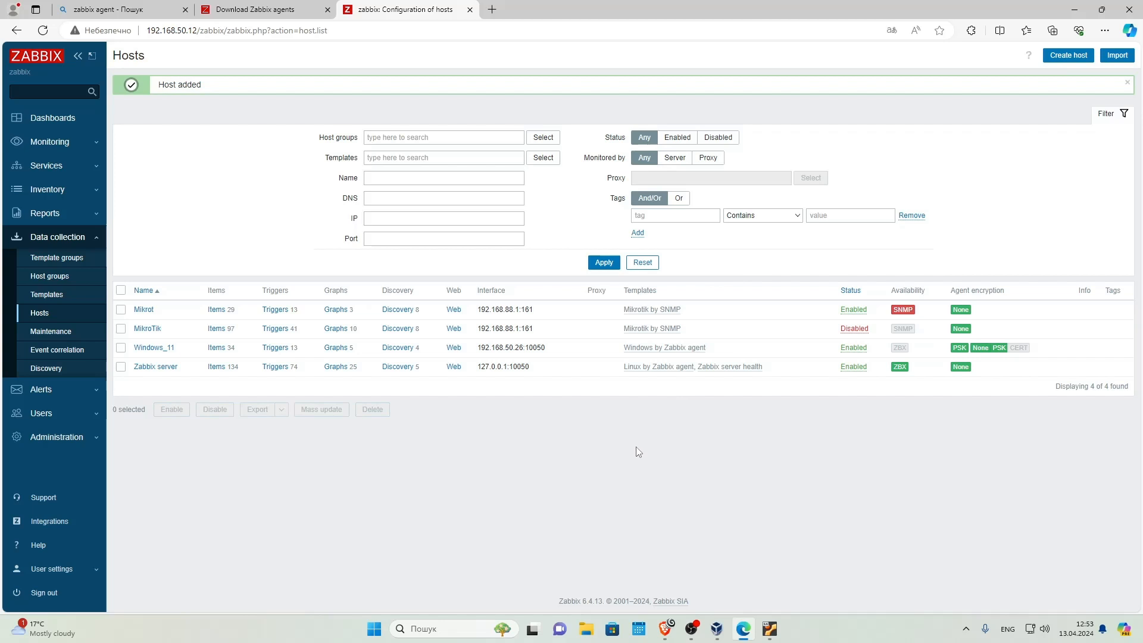
Step: Refresh the hosts list and check the agent interface availability of Windows_11
click(45, 32)
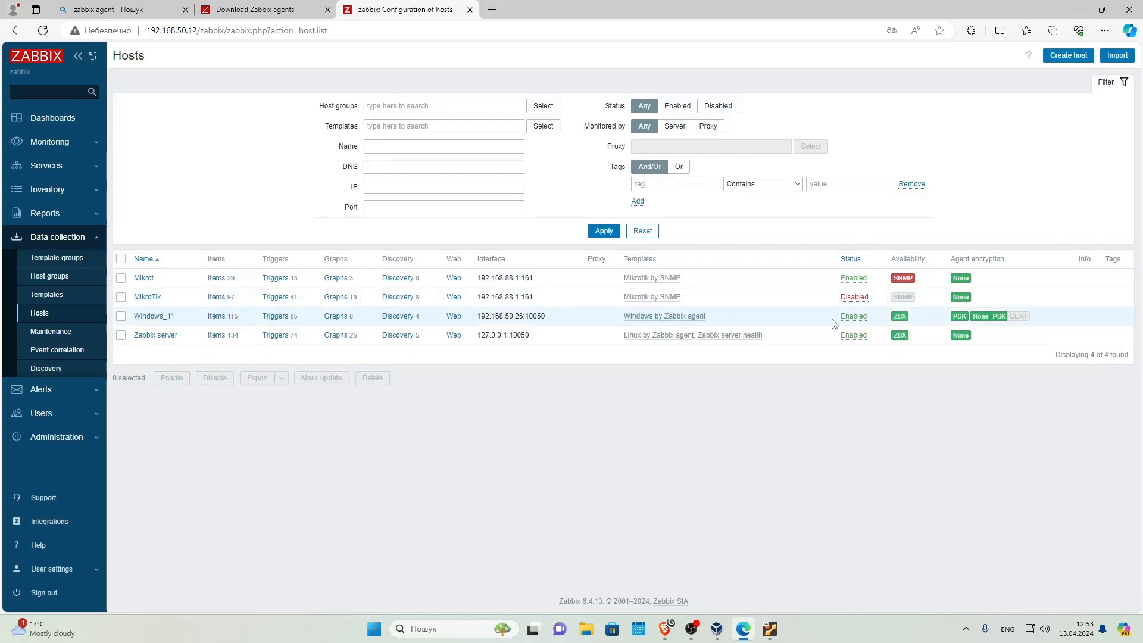
mouse_move(902, 322)
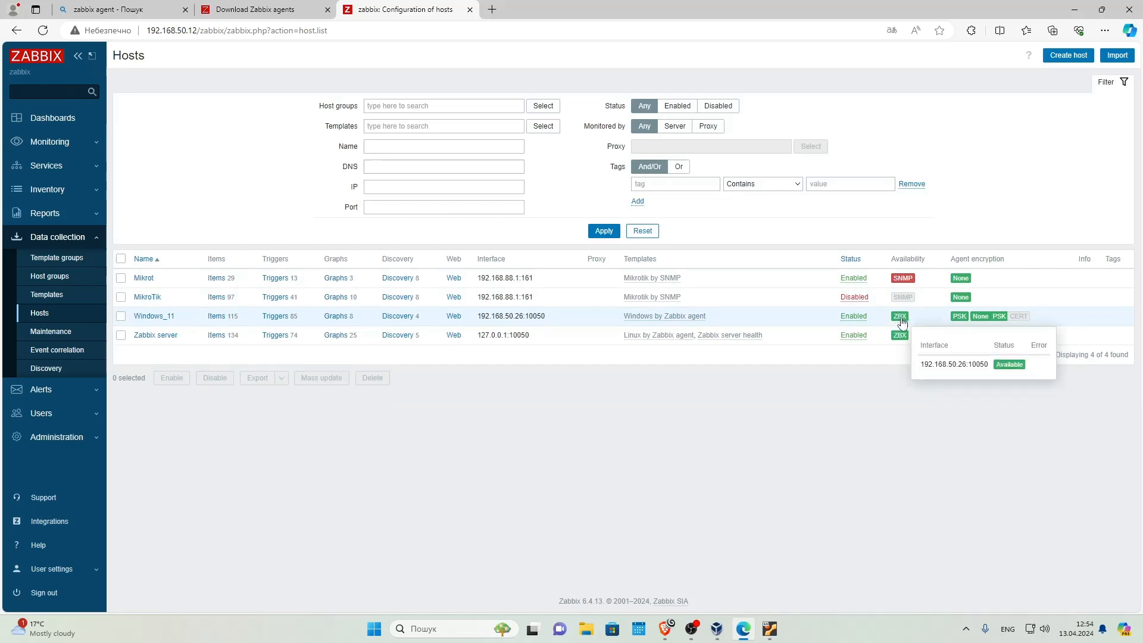
Step: Review the current problems on the Global view dashboard and the monitoring problems list for host Windows_11
click(50, 119)
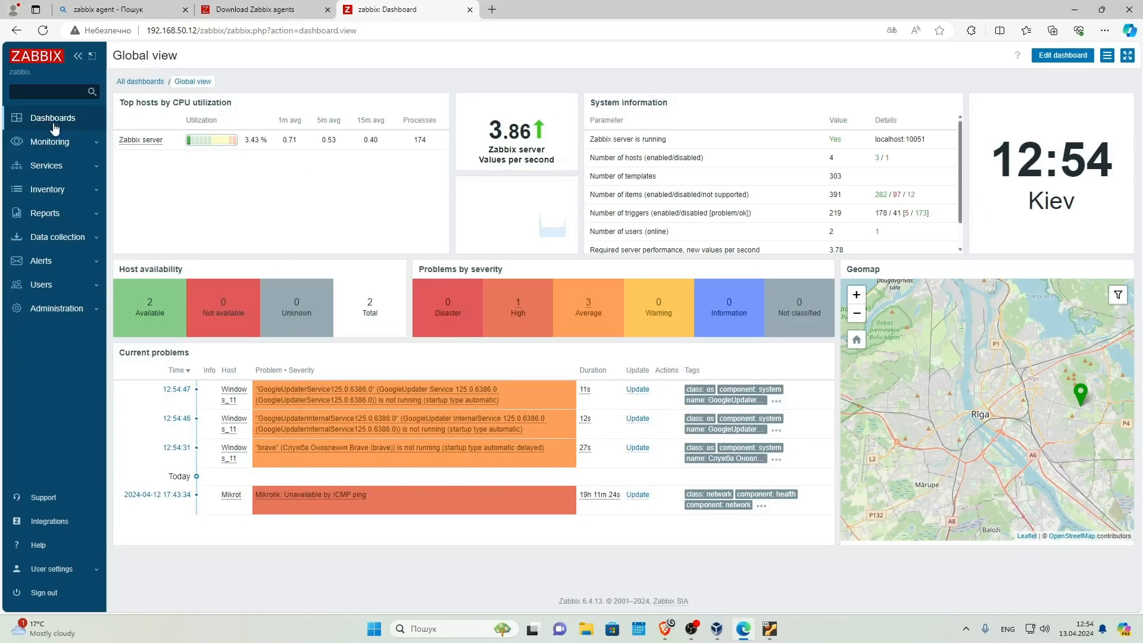
click(50, 144)
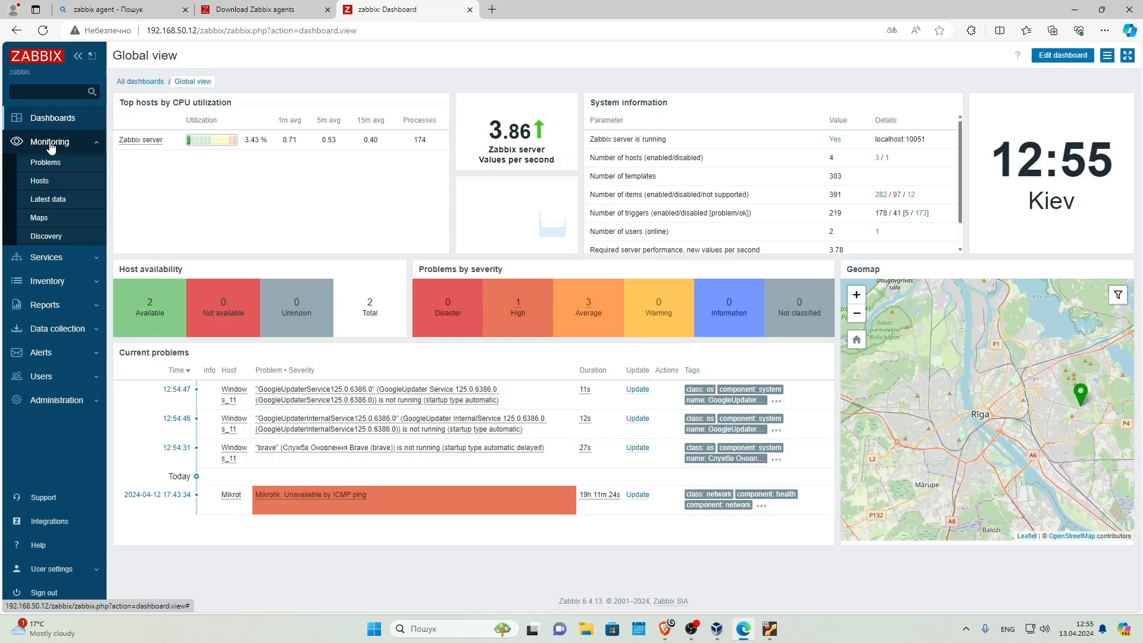
click(50, 165)
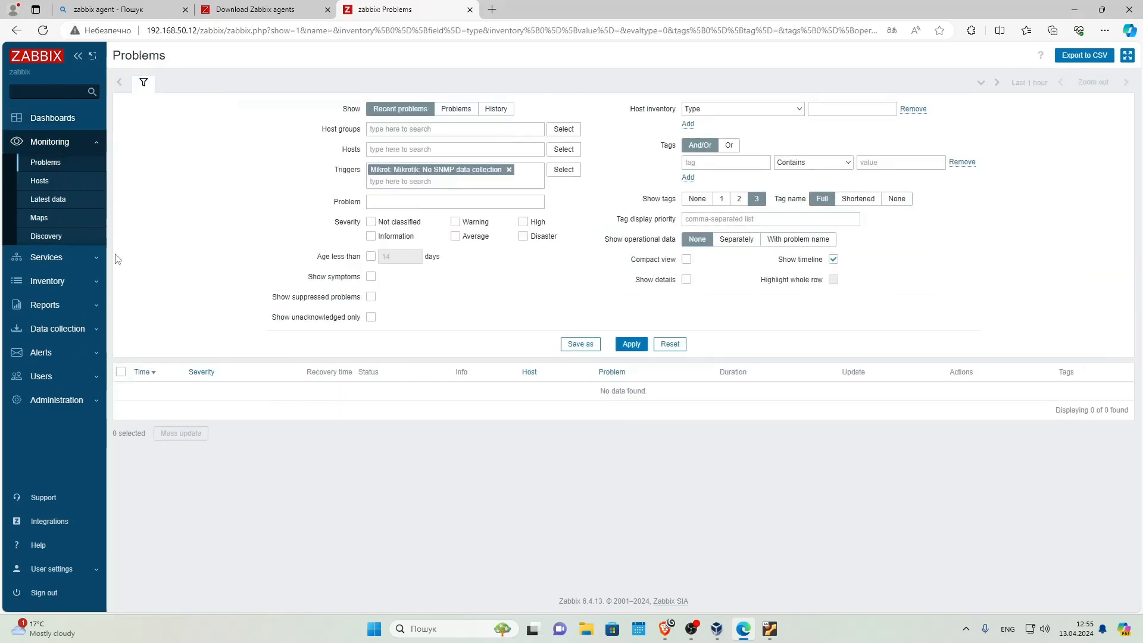
click(42, 121)
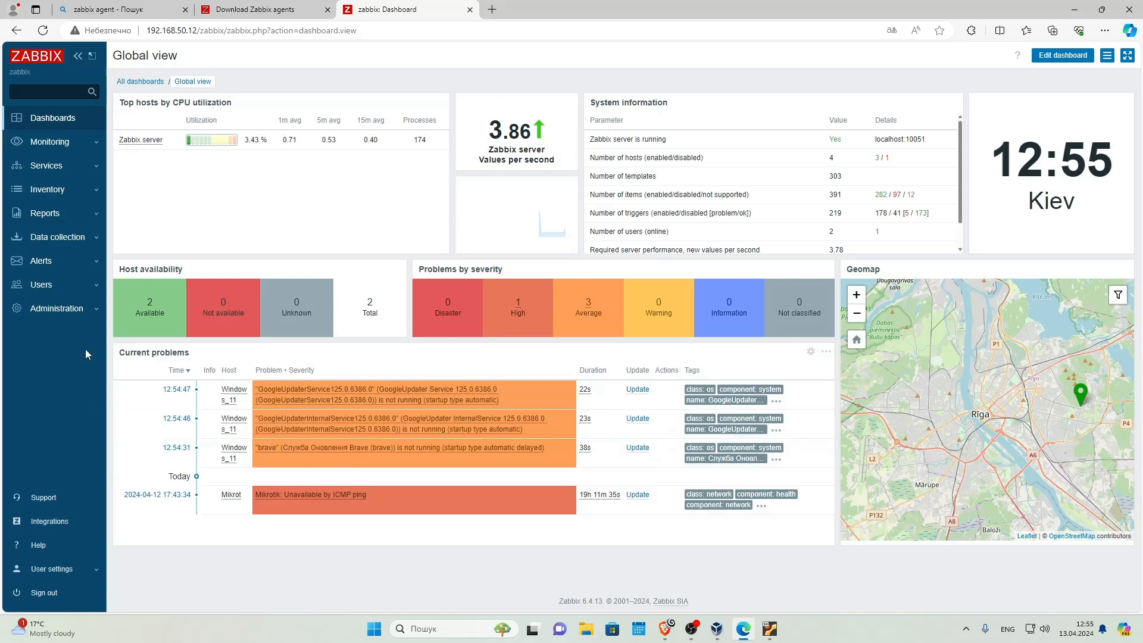
click(51, 141)
click(46, 169)
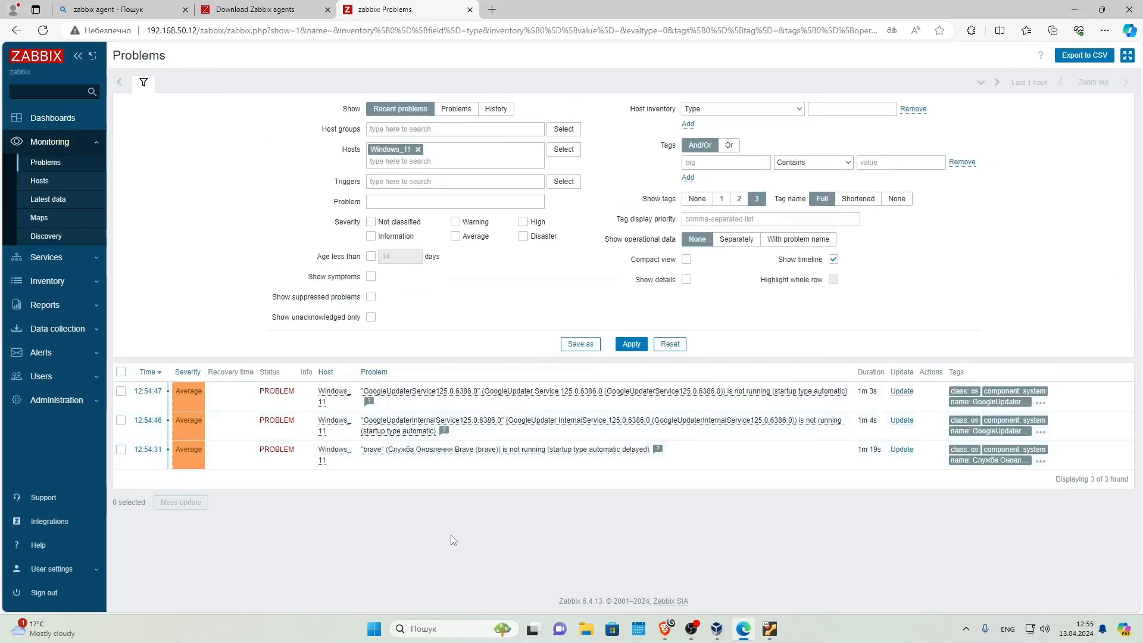